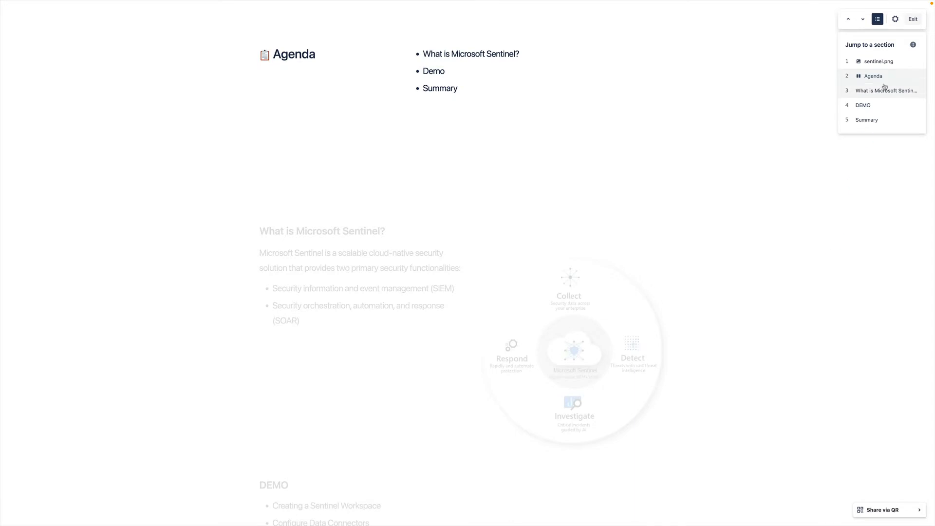
# Jump the presentation to the "What is Microsoft Sentinel?" section, followed by the DEMO section
pyautogui.click(881, 92)
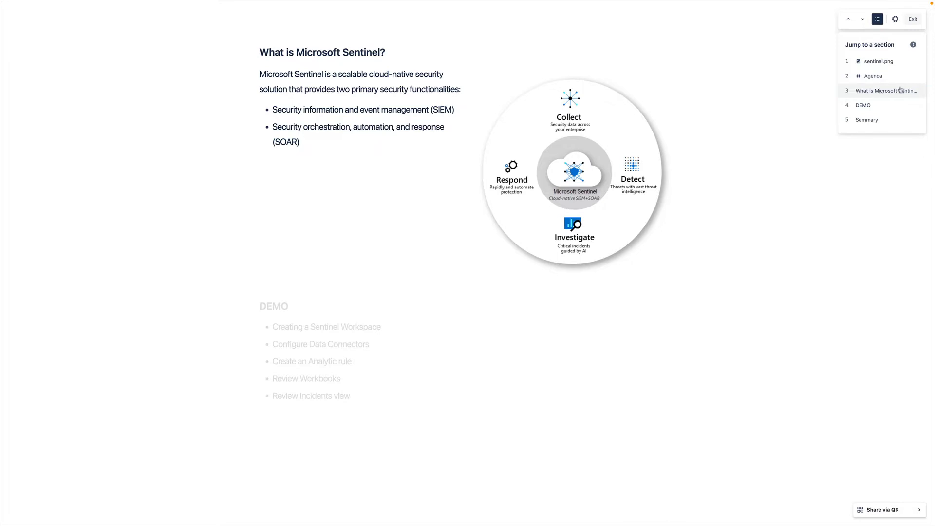
pyautogui.click(857, 104)
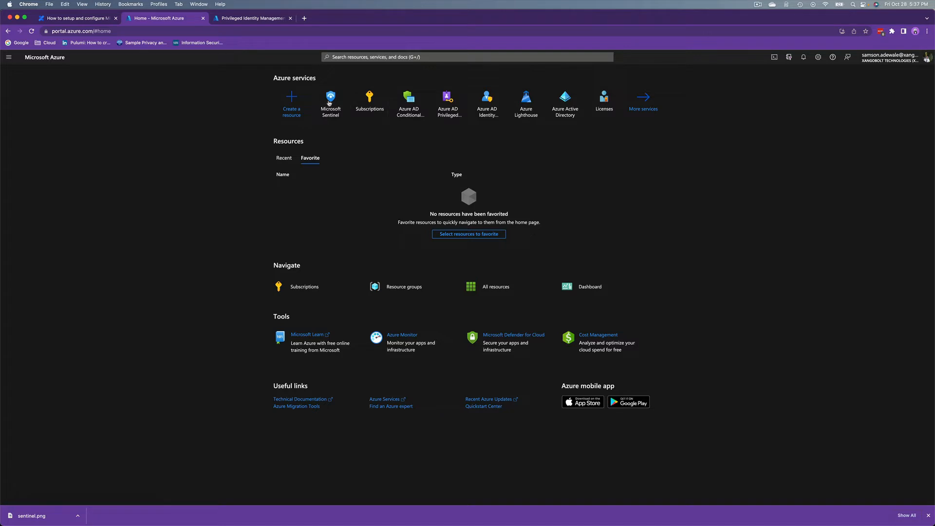
# Open the Microsoft Sentinel service in the Azure portal and view the existing laws-xangobolt-corp-security workspace
pyautogui.click(211, 120)
pyautogui.moveTo(336, 110)
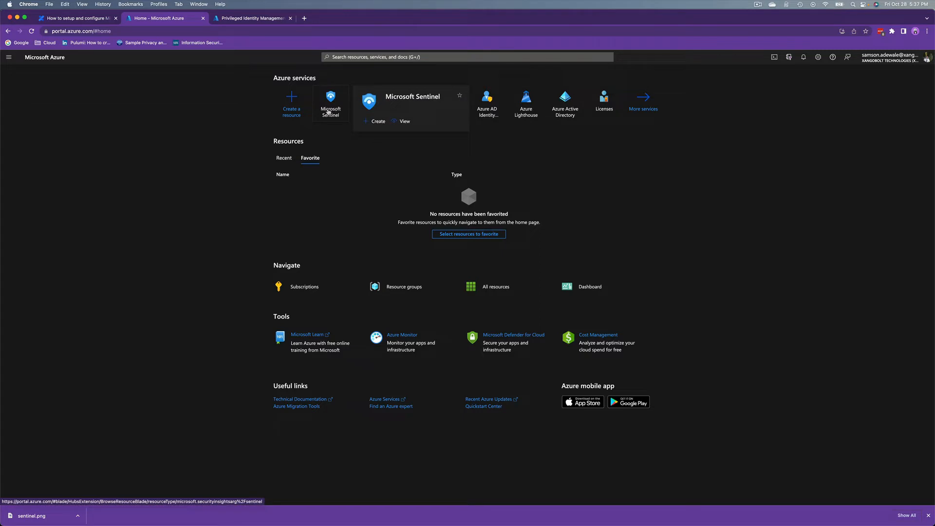
pyautogui.click(330, 112)
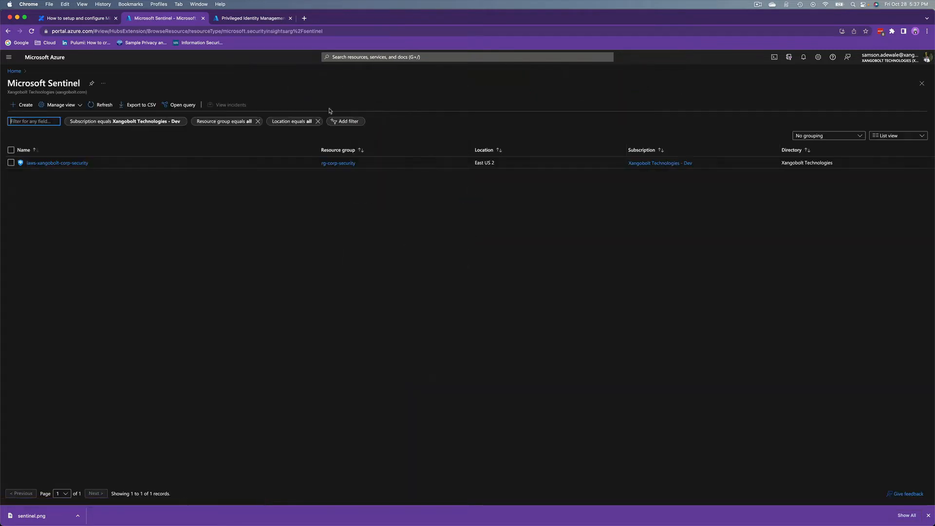
pyautogui.click(67, 163)
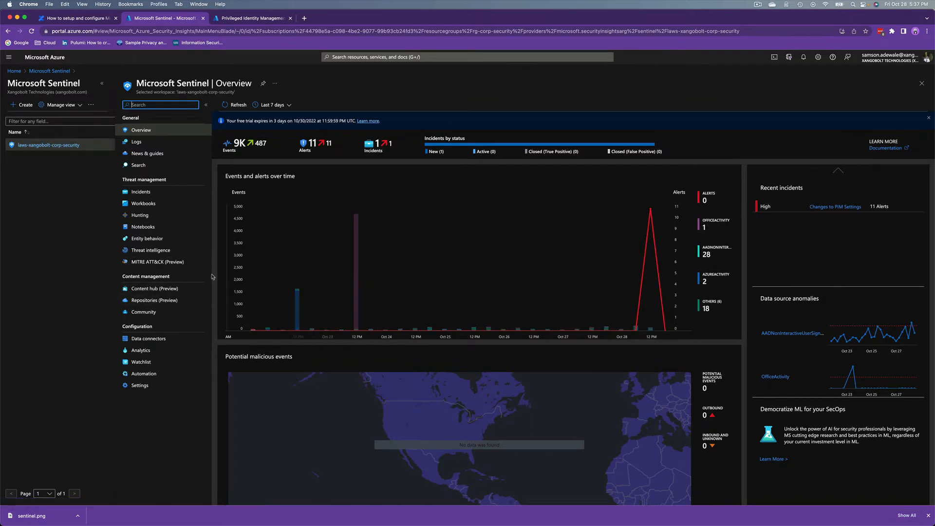
# Start a new Log Analytics workspace for Sentinel in subscription Xangobolt Technologies - Dev and resource group rg-corp-security
pyautogui.click(22, 107)
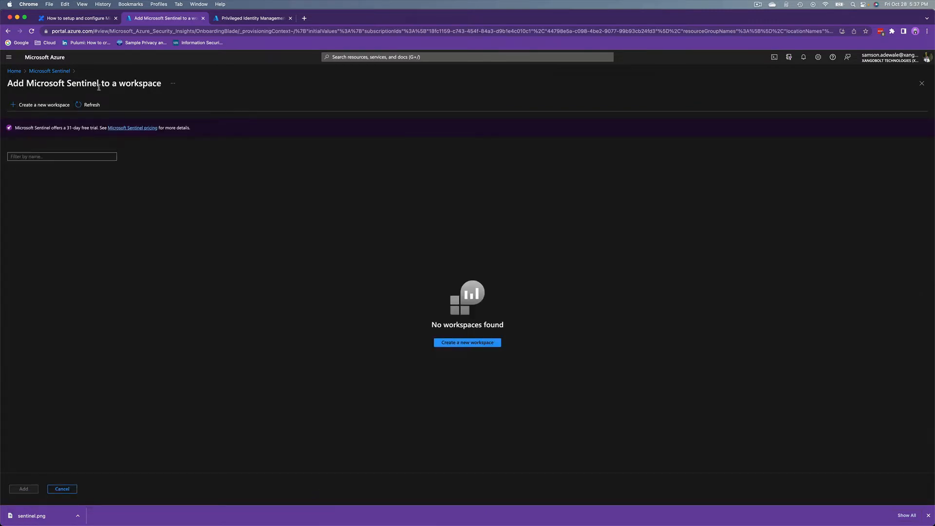
pyautogui.click(464, 344)
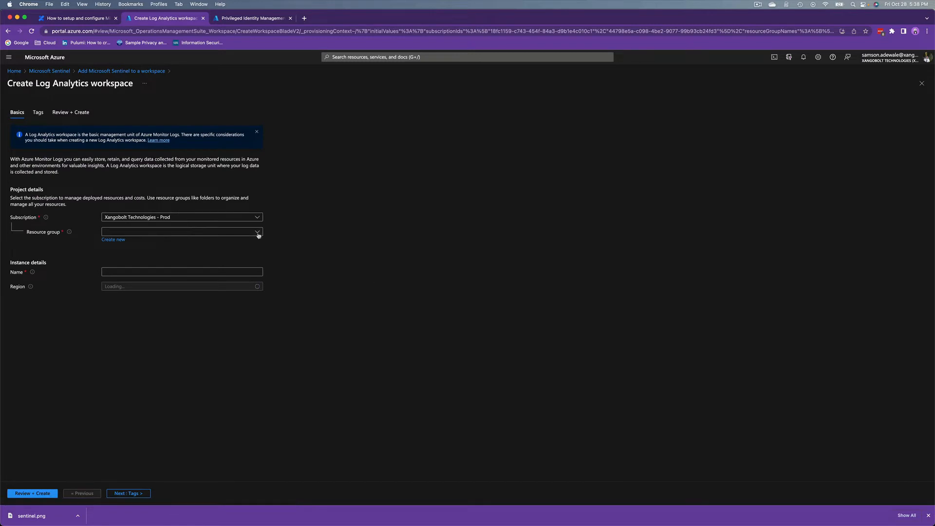
pyautogui.click(205, 220)
pyautogui.click(175, 252)
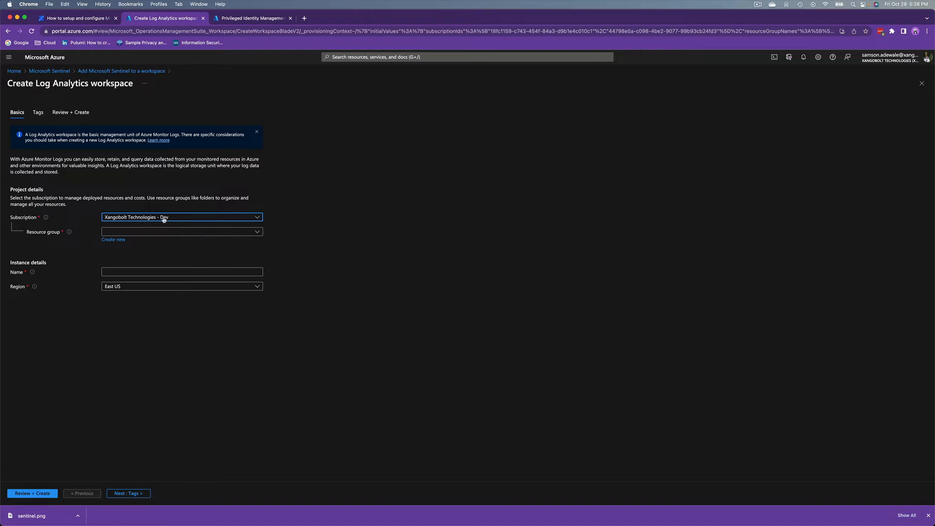
pyautogui.click(169, 231)
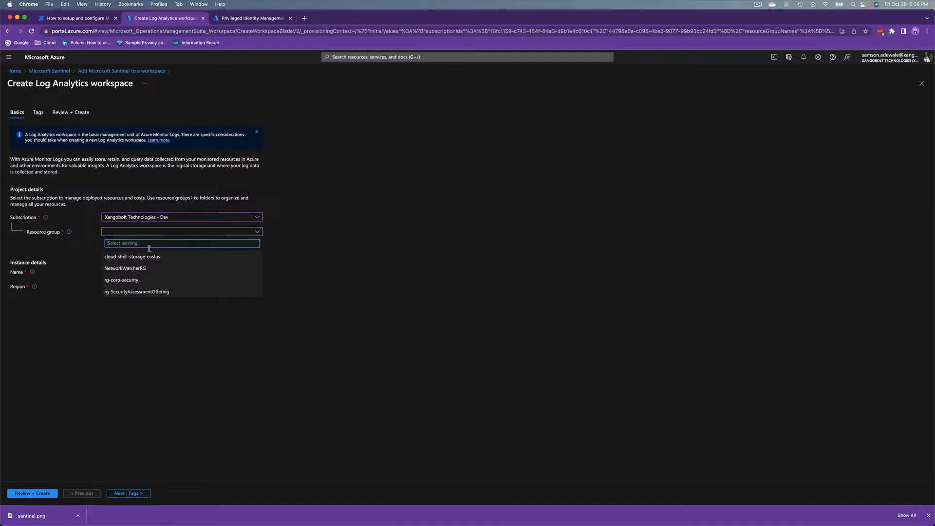
pyautogui.click(146, 282)
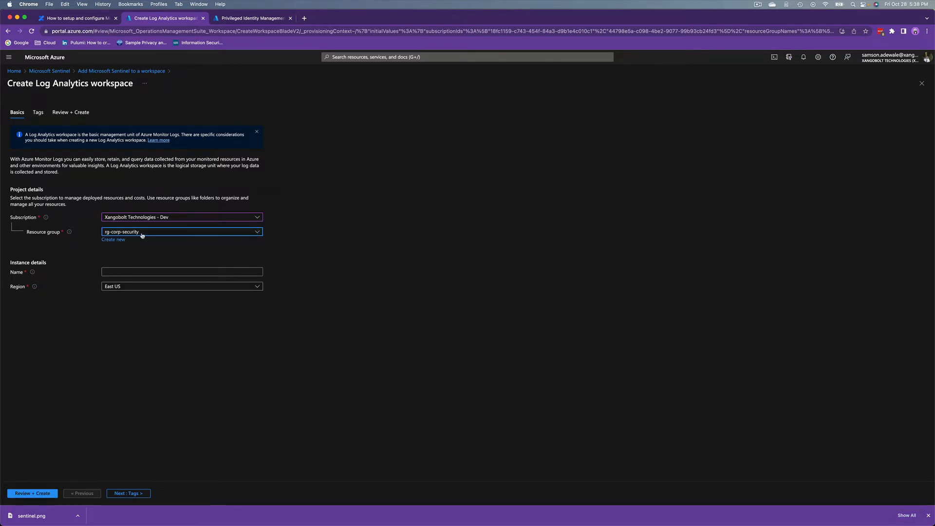
# Name the workspace rg-corp-security-02 and choose East US as its region
pyautogui.click(133, 271)
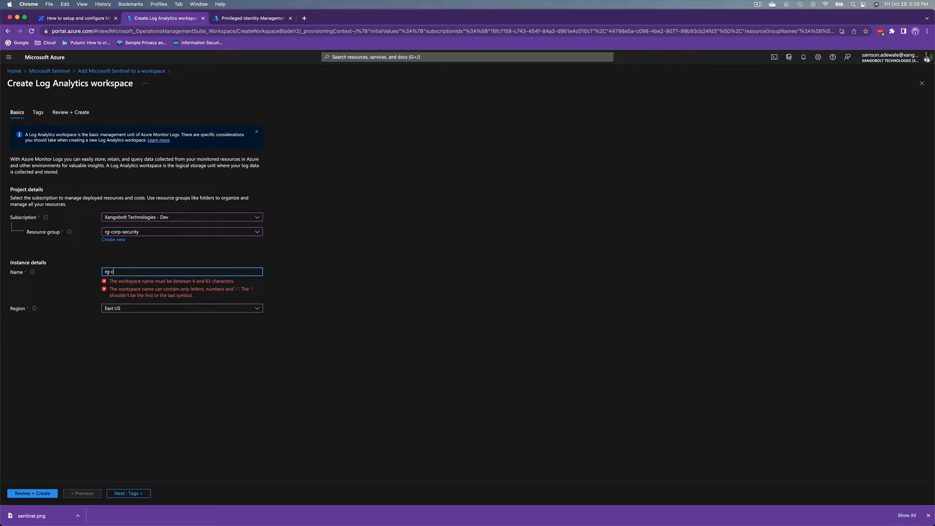
pyautogui.write('-security-02')
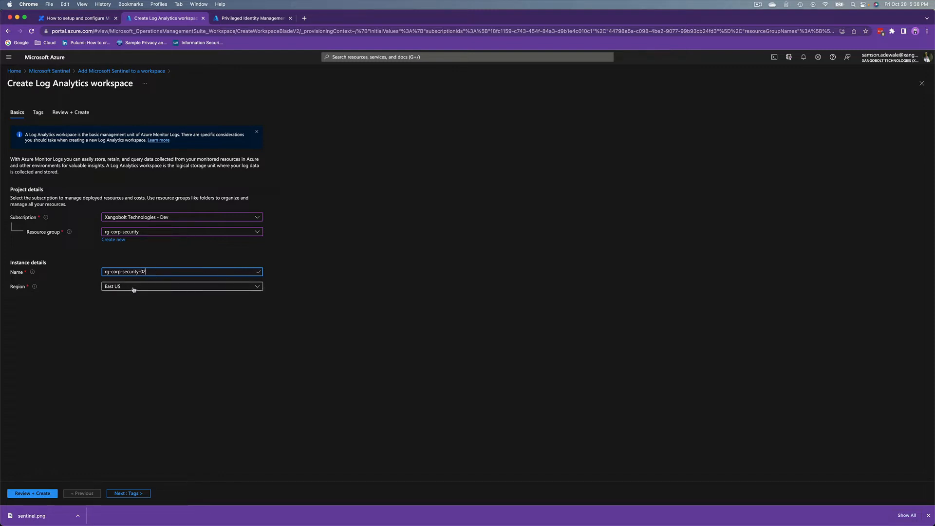
pyautogui.click(132, 289)
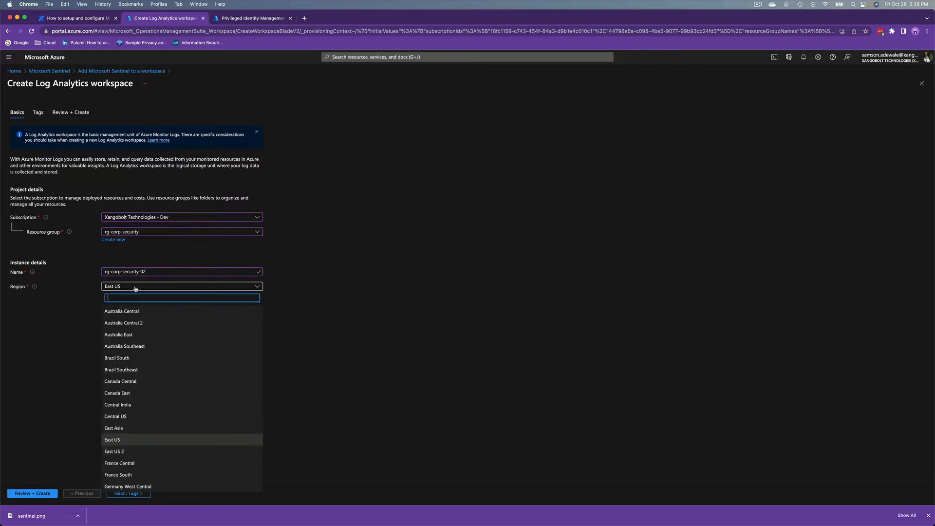
pyautogui.click(170, 443)
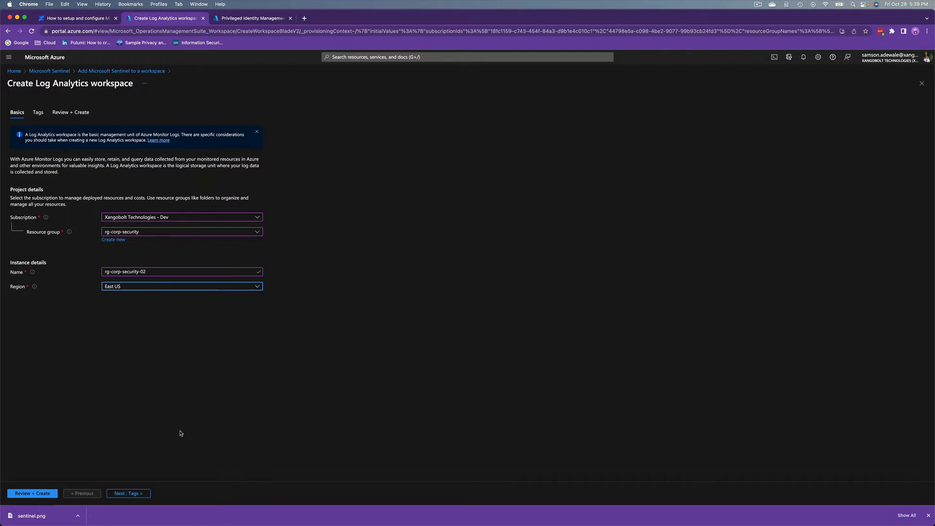
# Add a tag named Purpose with the value Training, and create the Log Analytics workspace
pyautogui.click(130, 494)
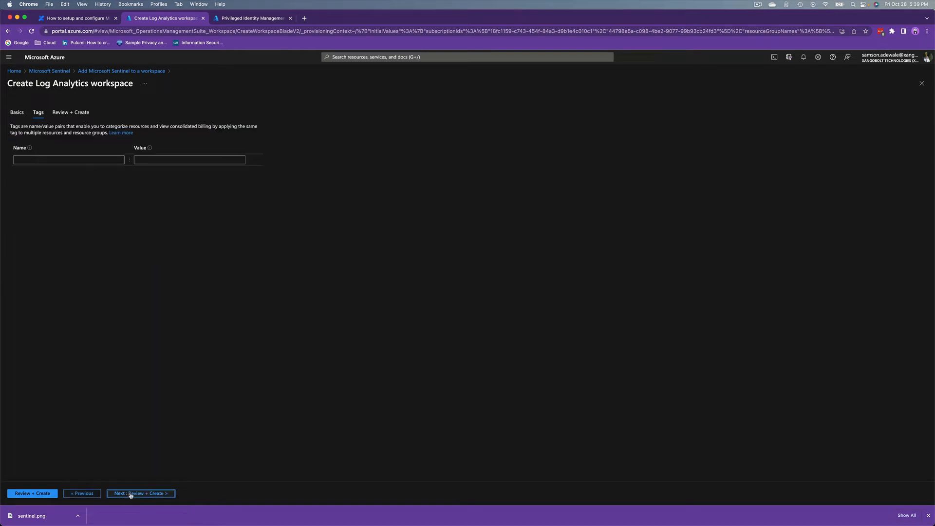
pyautogui.click(85, 161)
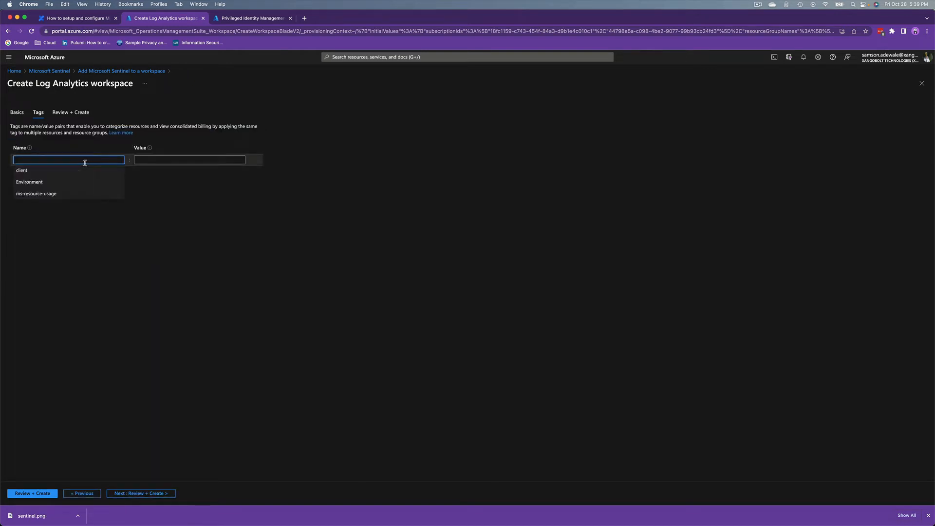
pyautogui.write('Purpose')
pyautogui.press('Tab')
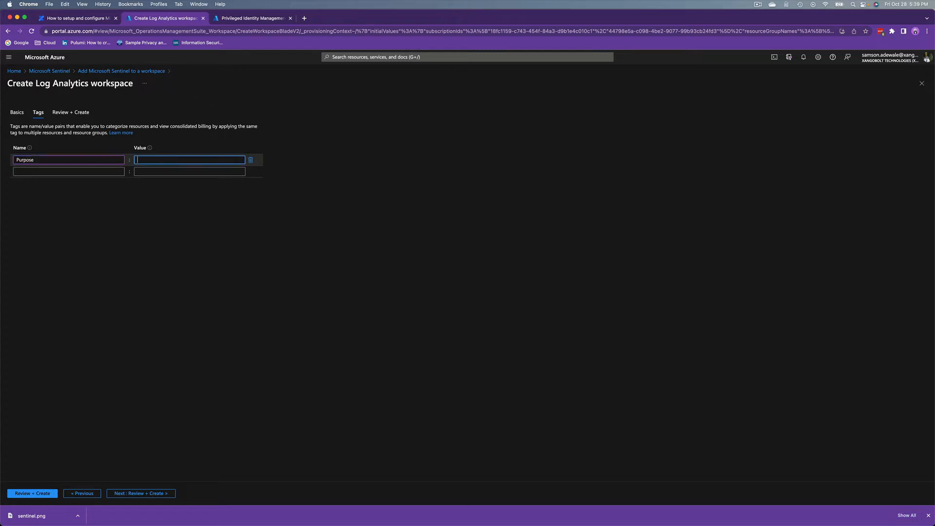
pyautogui.write('Training')
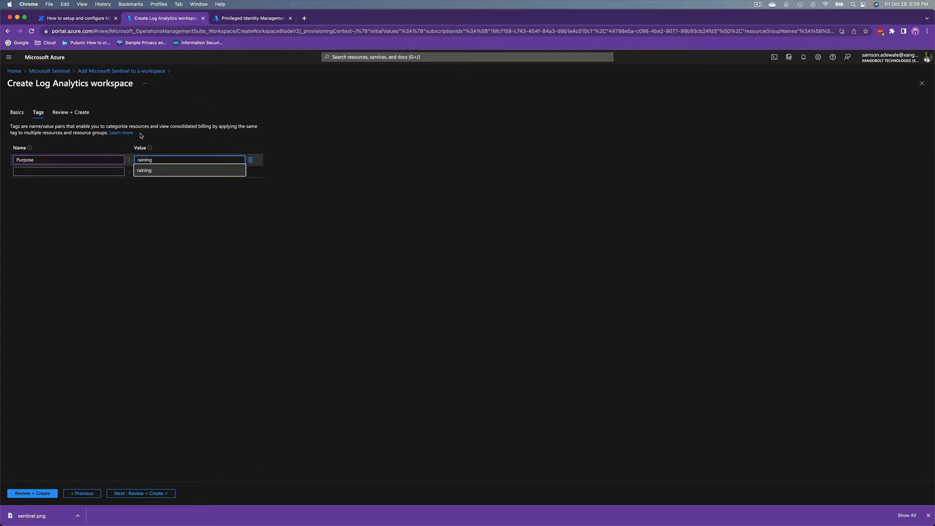
pyautogui.click(136, 159)
pyautogui.write('T')
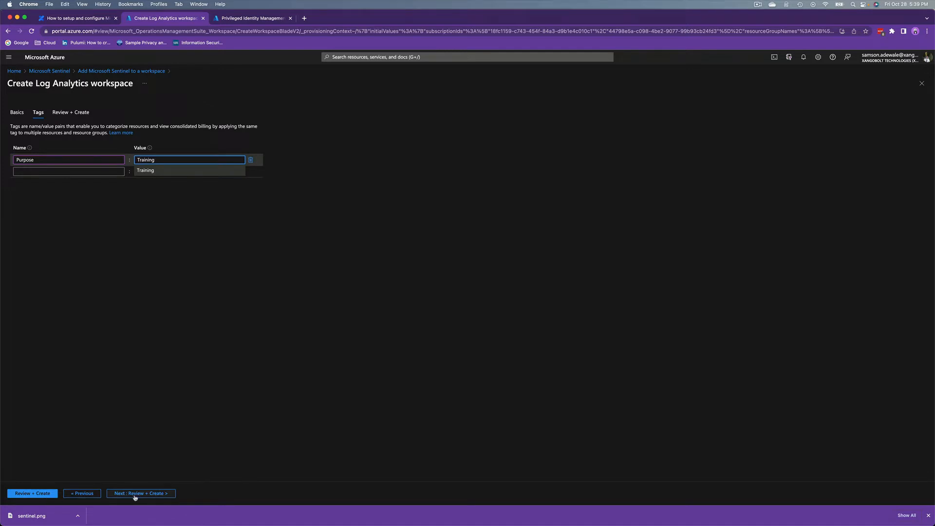
pyautogui.click(137, 494)
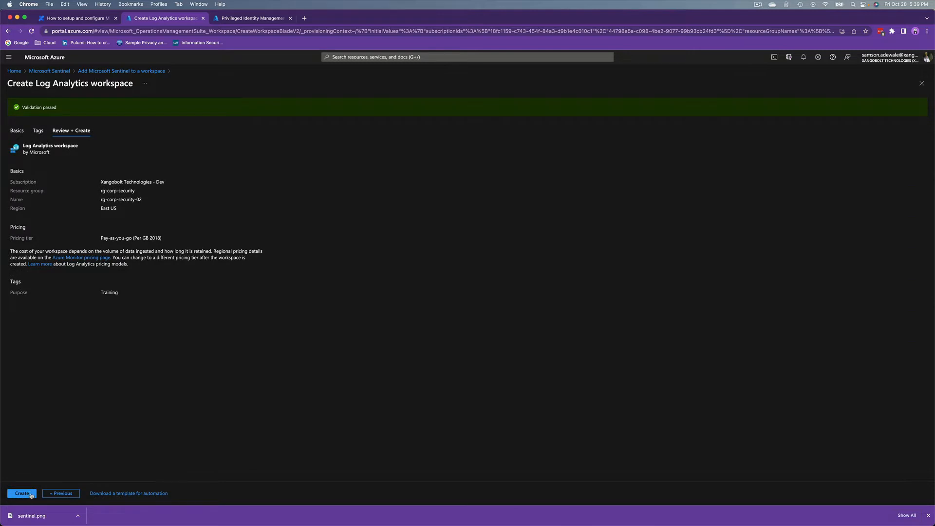
pyautogui.click(31, 493)
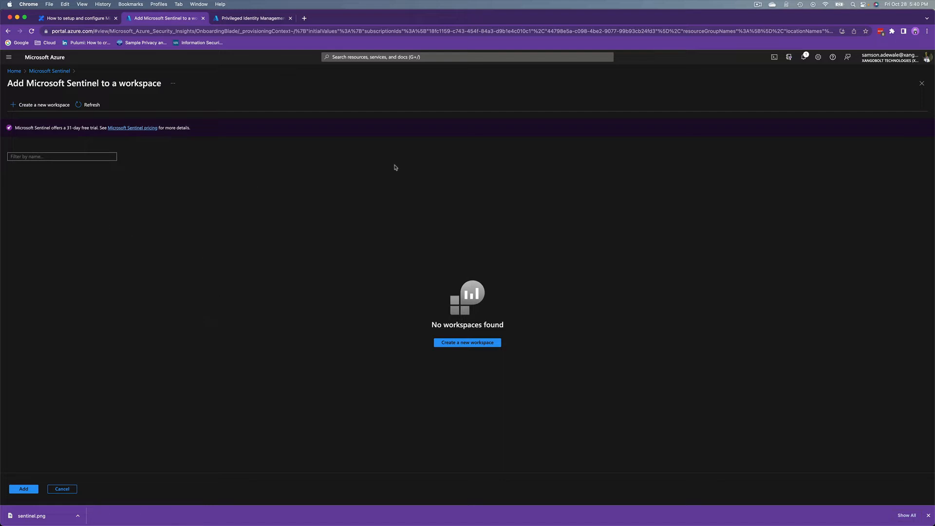
# Check the workspace deployment from the portal notifications and open the deployed rg-corp-security-02 resource
pyautogui.click(792, 61)
pyautogui.click(804, 57)
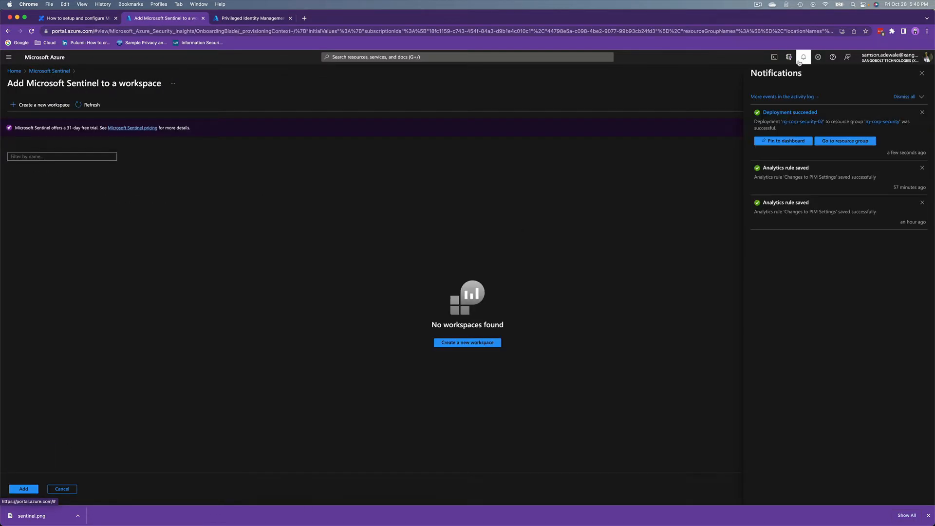
pyautogui.click(791, 113)
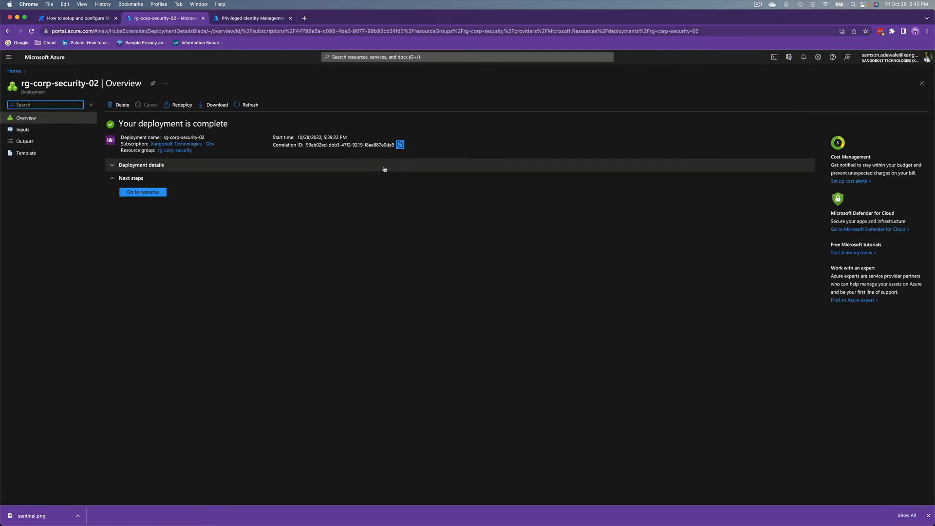
pyautogui.click(144, 195)
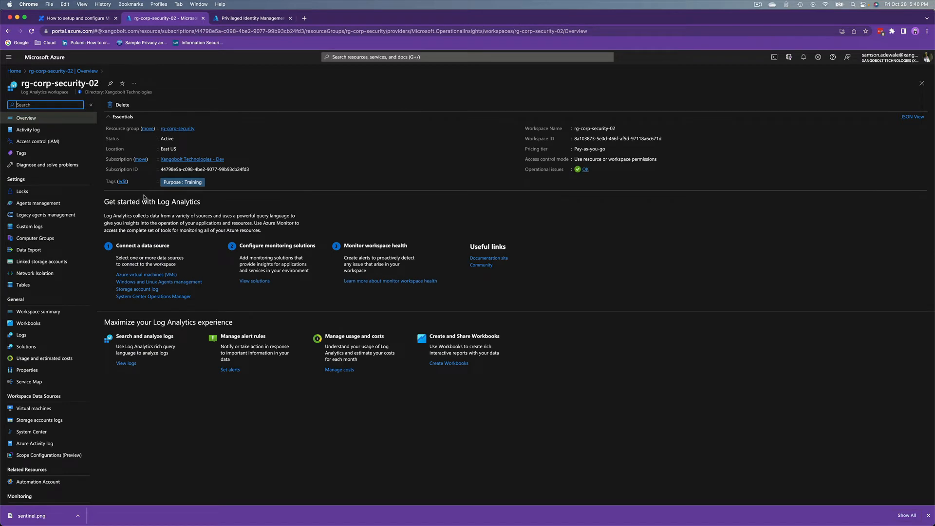
# Return to Microsoft Sentinel and add it to the rg-corp-security-02 workspace
pyautogui.click(402, 57)
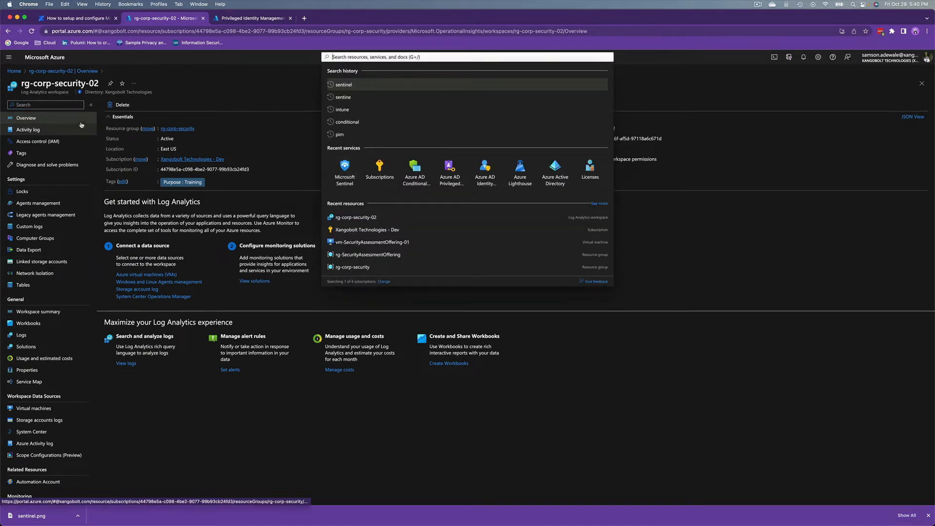
pyautogui.click(346, 174)
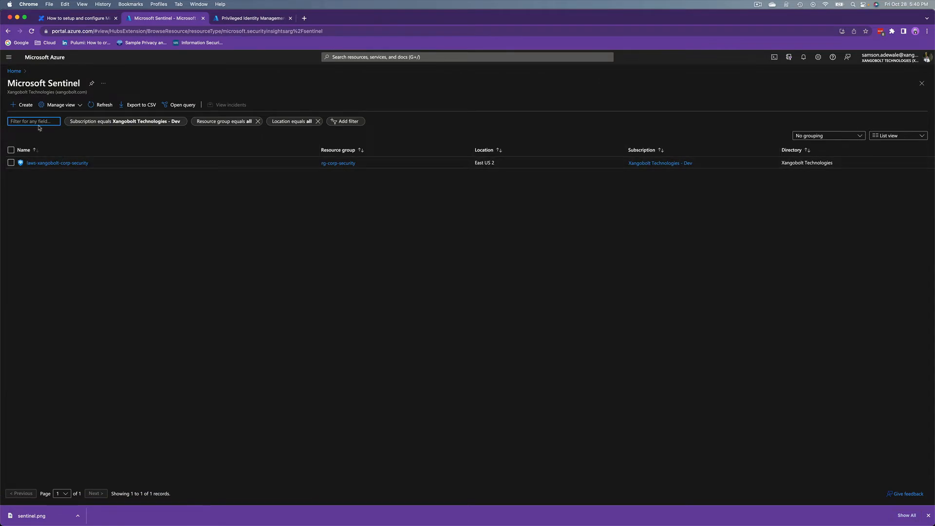
pyautogui.click(25, 108)
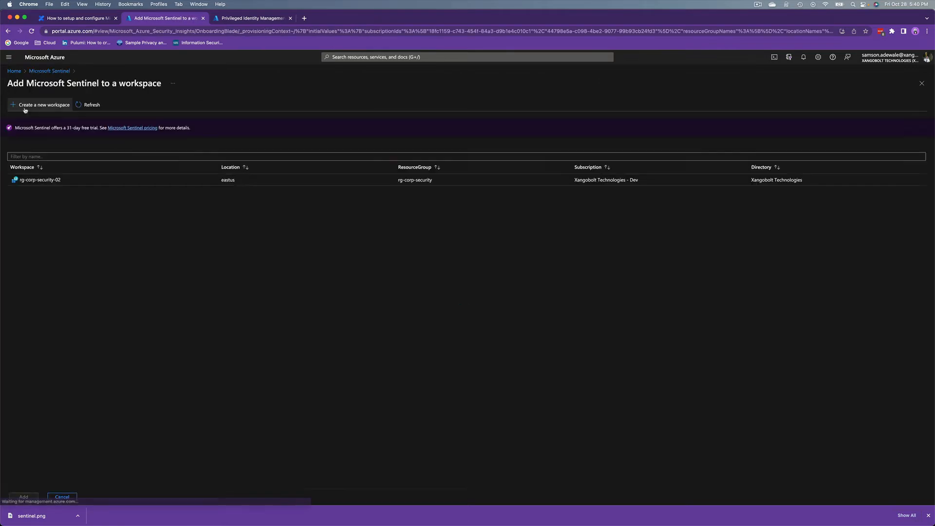
pyautogui.click(54, 179)
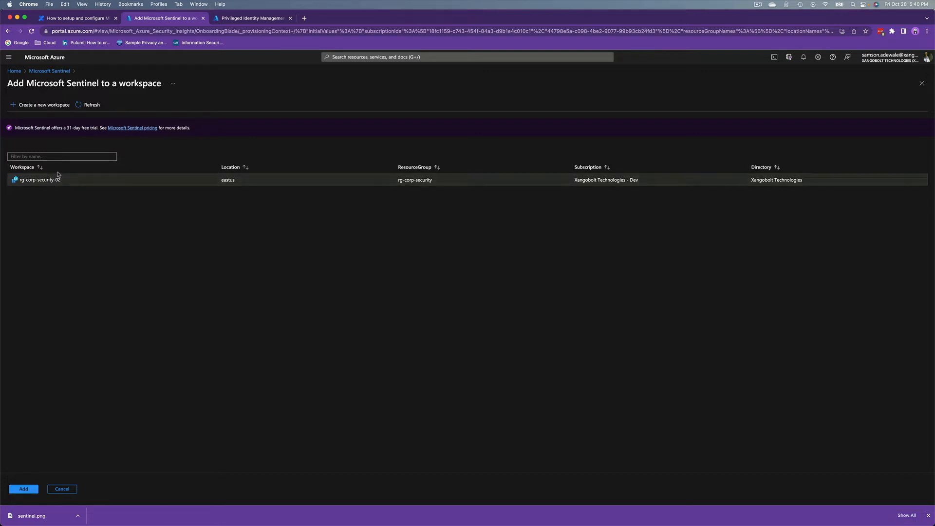
pyautogui.click(32, 491)
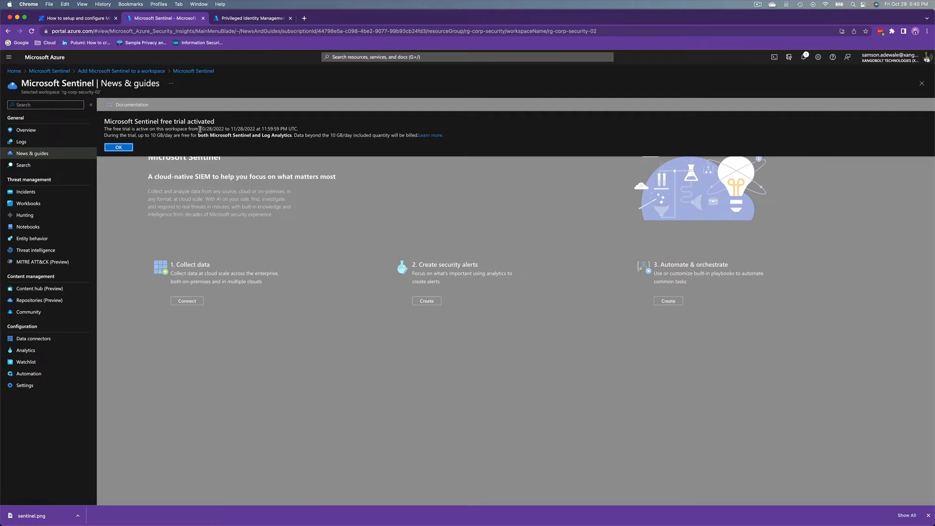
# Review and acknowledge the free trial notice, and open the Sentinel overview of the rg-corp-security-02 workspace
pyautogui.moveTo(199, 129); pyautogui.dragTo(265, 128)
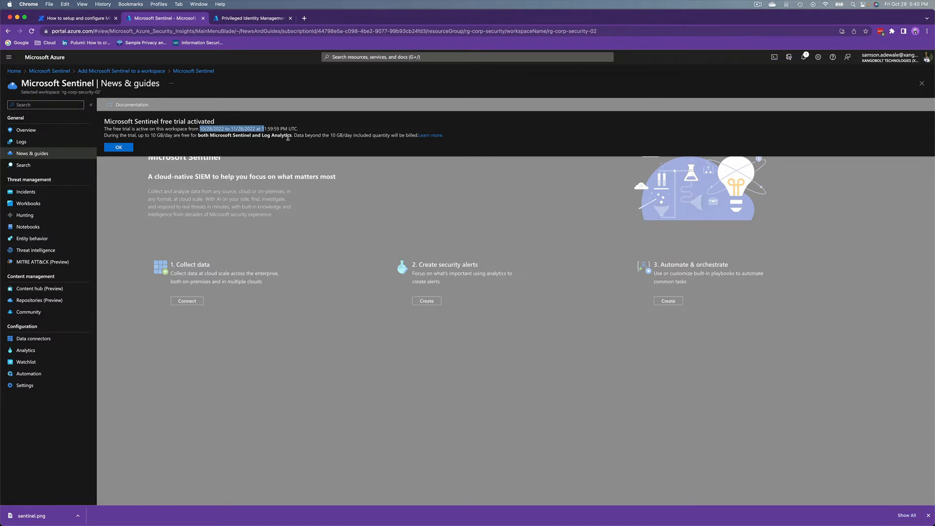
pyautogui.click(118, 147)
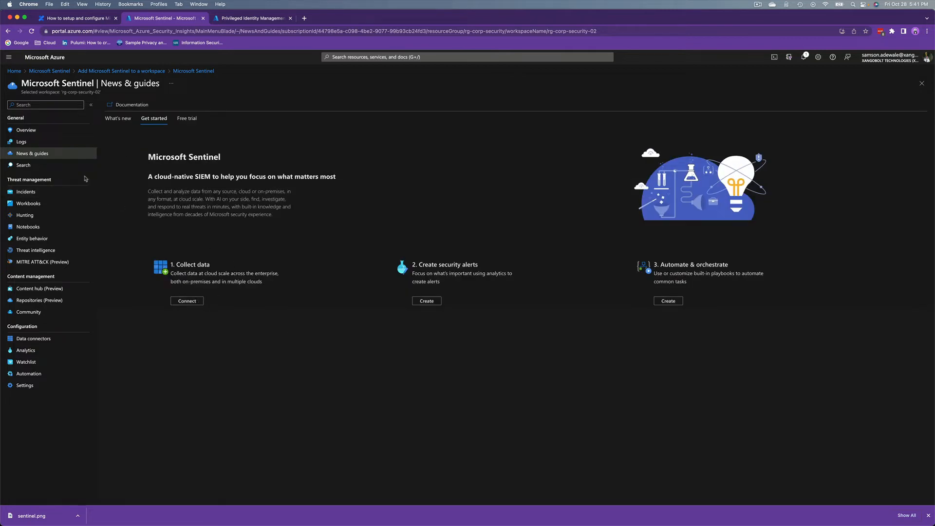
pyautogui.click(72, 135)
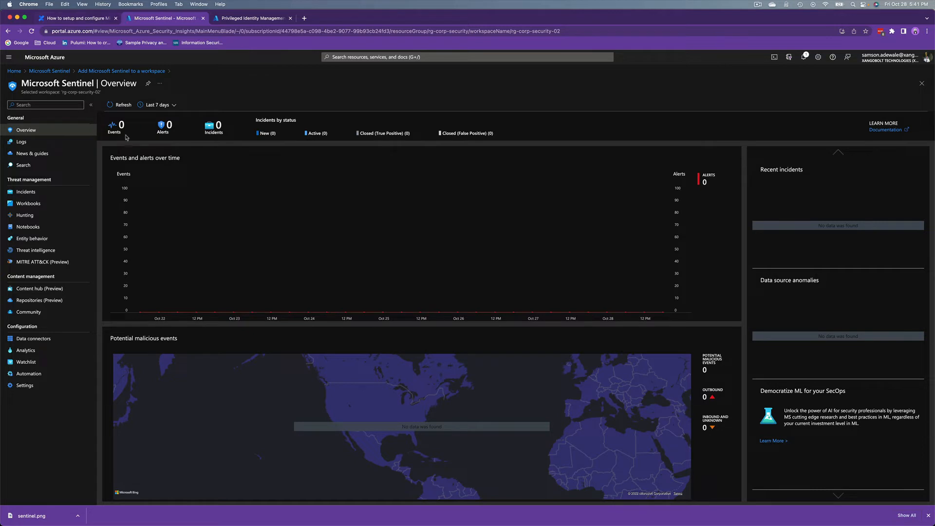
# Refresh the list of Microsoft Sentinel workspaces and open laws-xangobolt-corp-security
pyautogui.click(67, 74)
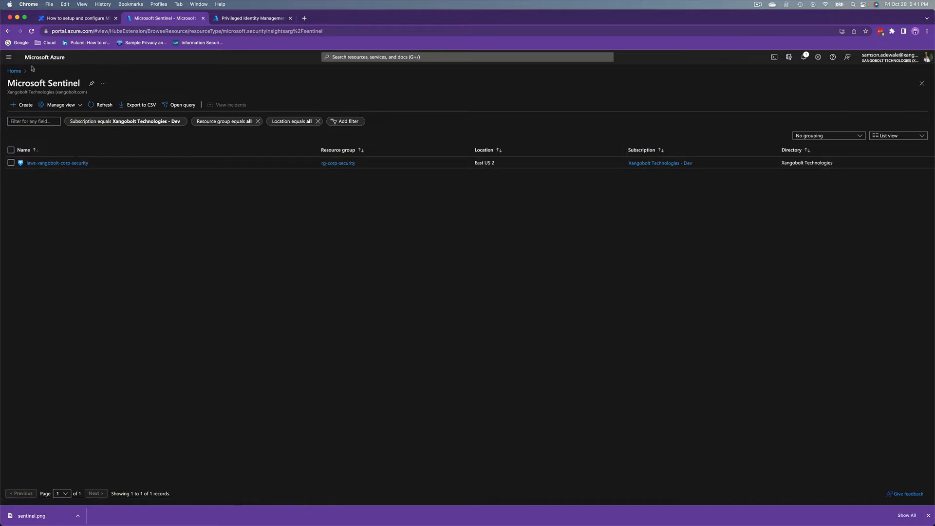
pyautogui.click(100, 105)
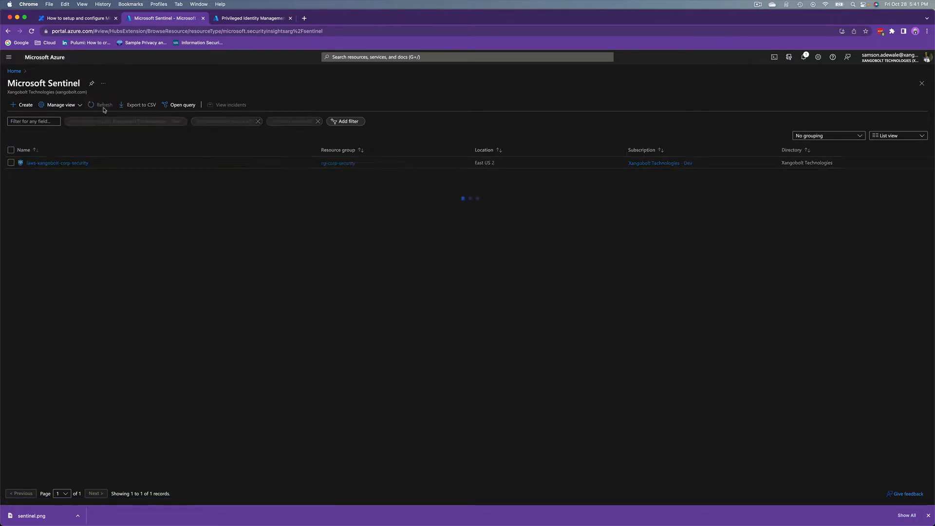
pyautogui.click(83, 163)
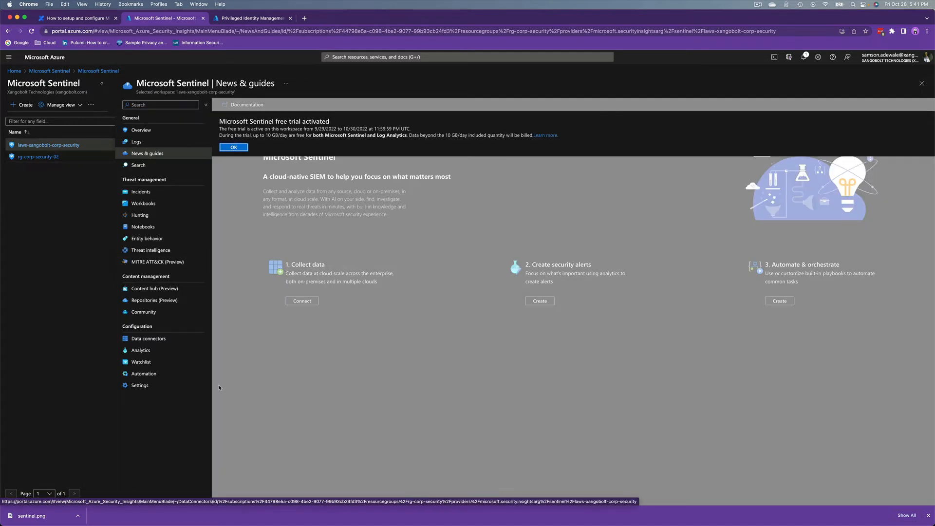
# Acknowledge the free trial notice and browse the data connectors of the laws-xangobolt-corp-security workspace
pyautogui.click(234, 148)
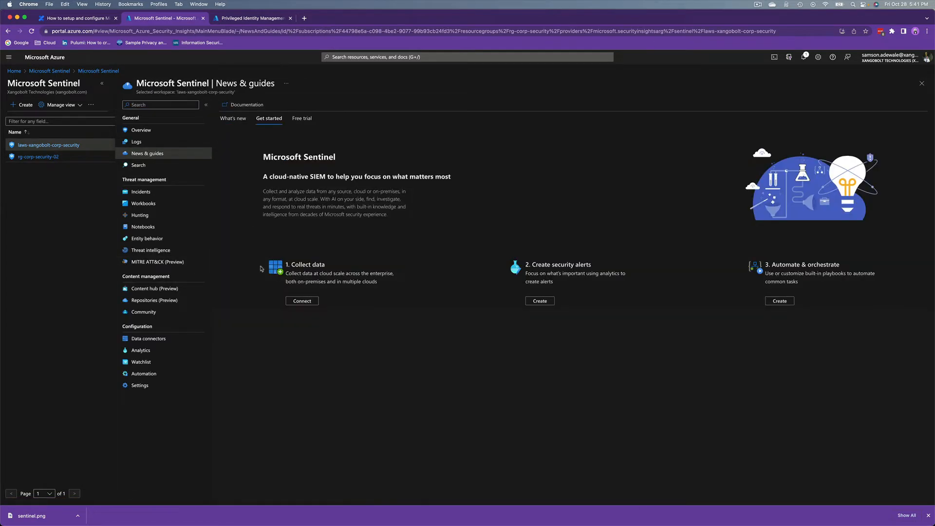
pyautogui.click(172, 339)
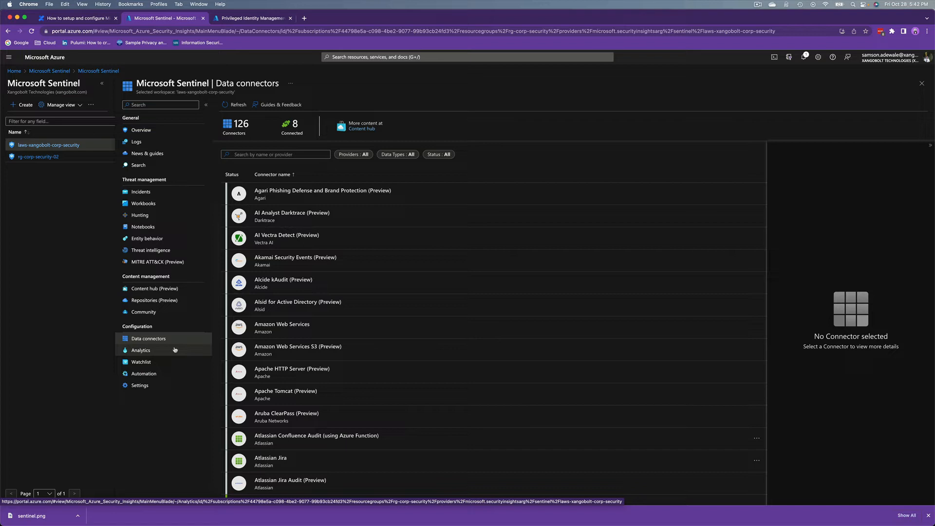
pyautogui.scroll(-5, 339, 424)
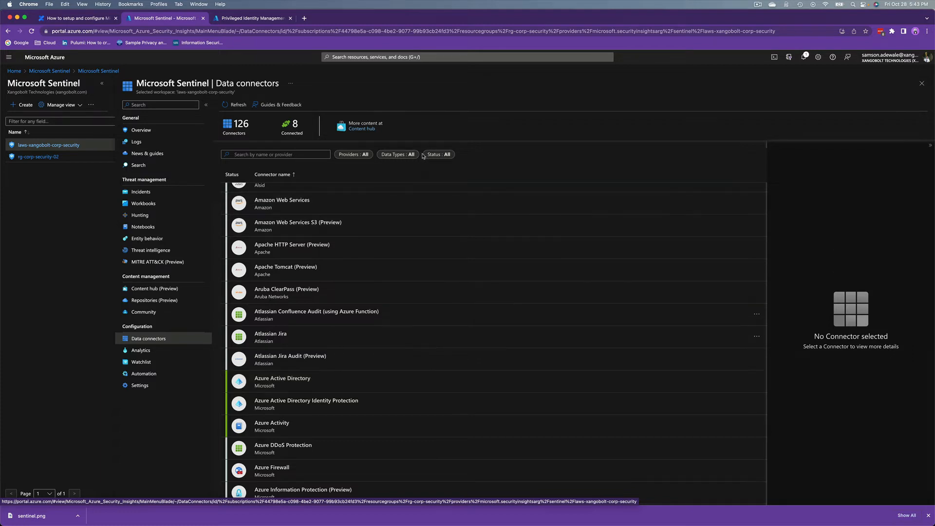
pyautogui.click(365, 155)
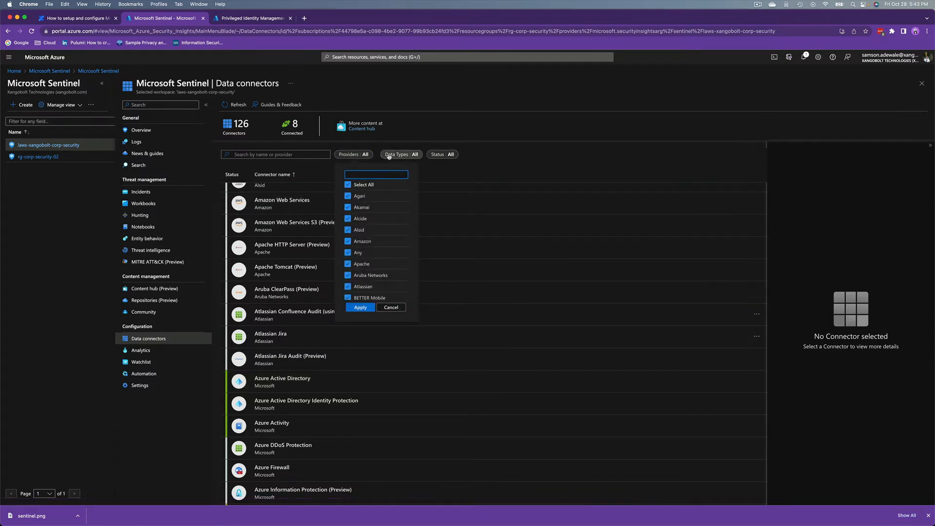
pyautogui.click(367, 251)
pyautogui.scroll(-2, 367, 249)
pyautogui.scroll(2, 366, 249)
pyautogui.click(367, 251)
pyautogui.click(399, 154)
# Filter the data connectors by status so that only Connected ones are listed
pyautogui.click(441, 155)
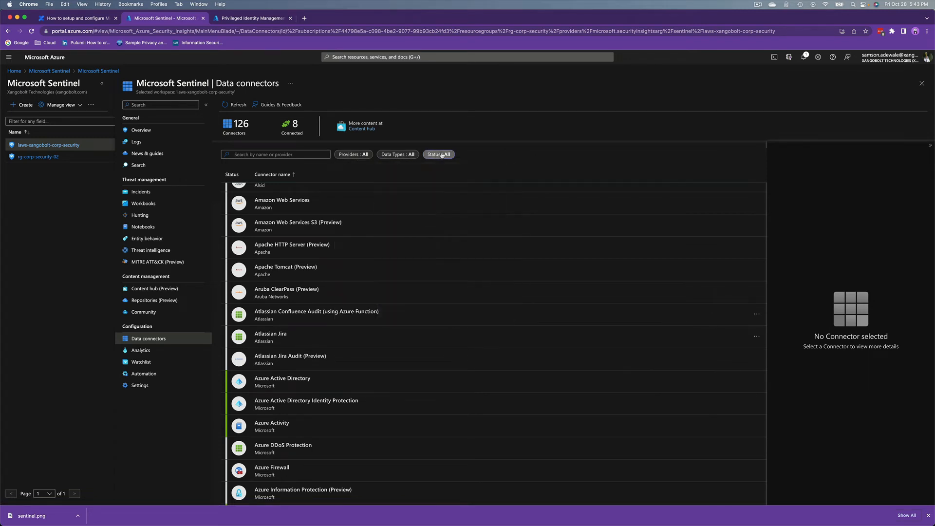
pyautogui.click(436, 198)
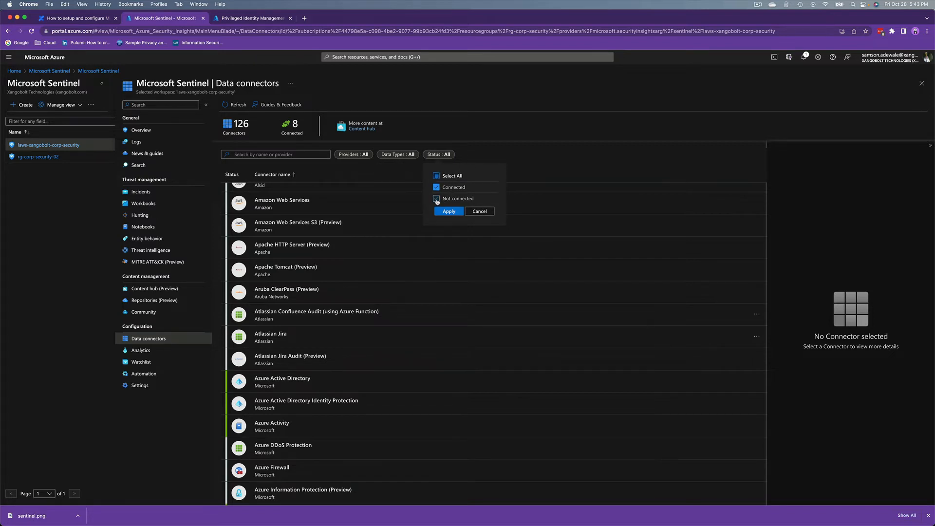
pyautogui.click(448, 212)
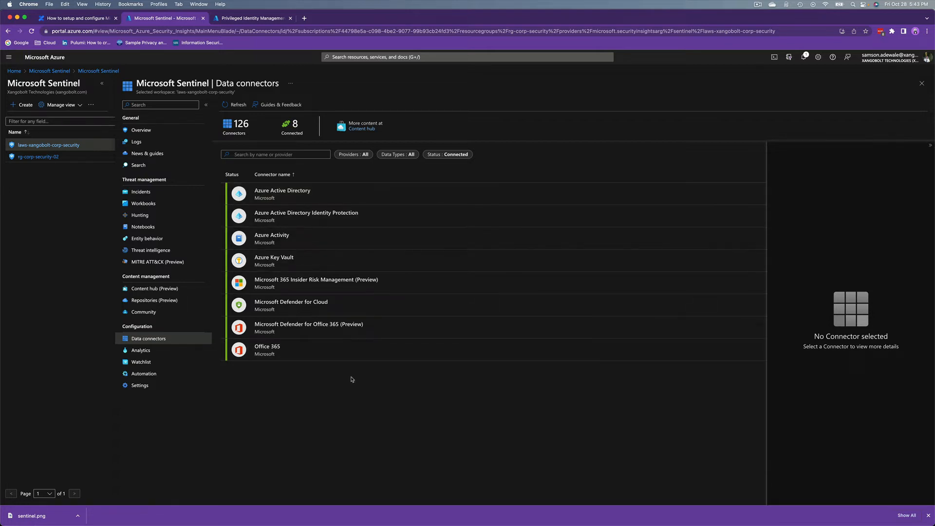
# Review the details of the Azure Active Directory, Azure Active Directory Identity Protection, Azure Activity and Azure Key Vault connectors
pyautogui.click(302, 197)
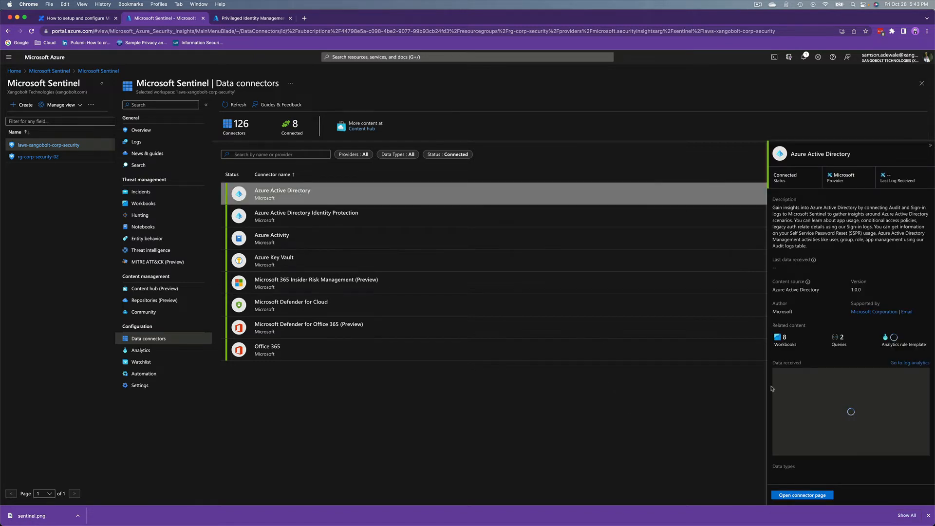
pyautogui.scroll(-1, 866, 423)
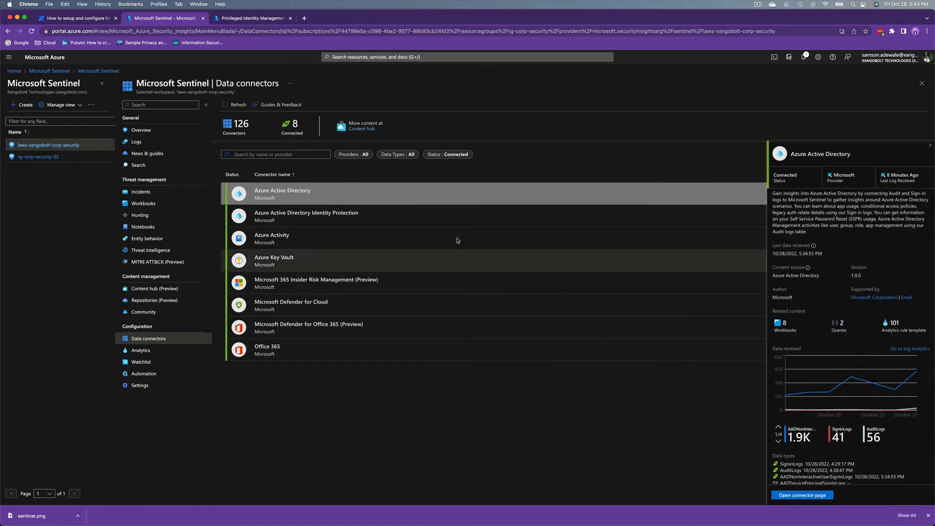
pyautogui.click(463, 217)
pyautogui.click(431, 236)
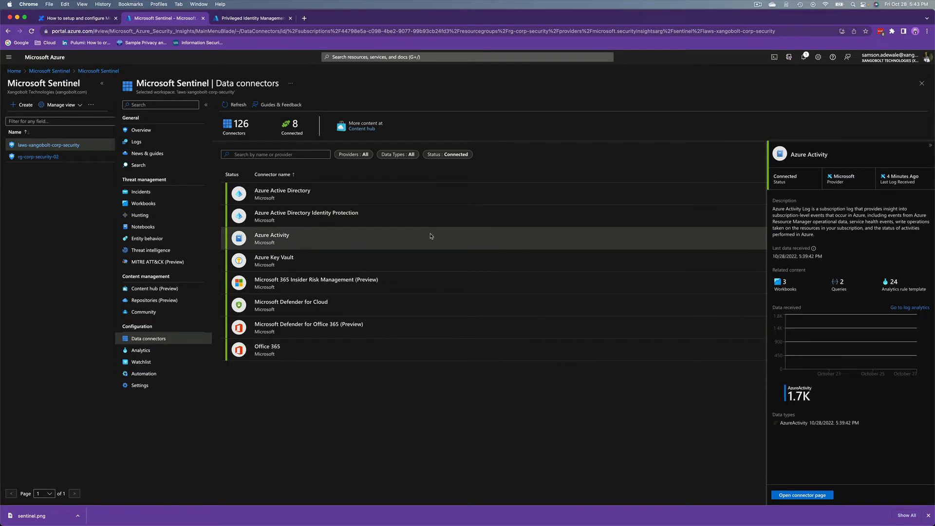
pyautogui.click(432, 264)
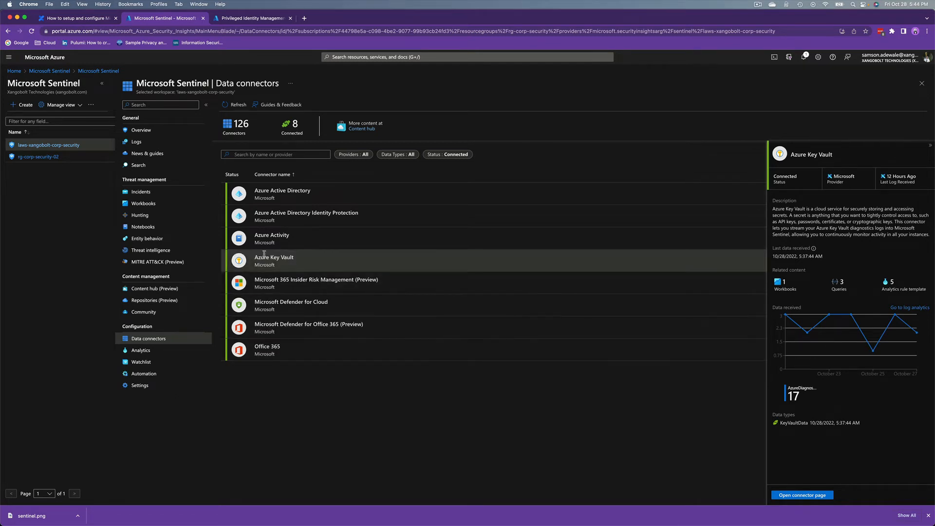
# Switch to the rg-corp-security-02 workspace, acknowledging its free trial notice, and open its data connectors
pyautogui.click(38, 156)
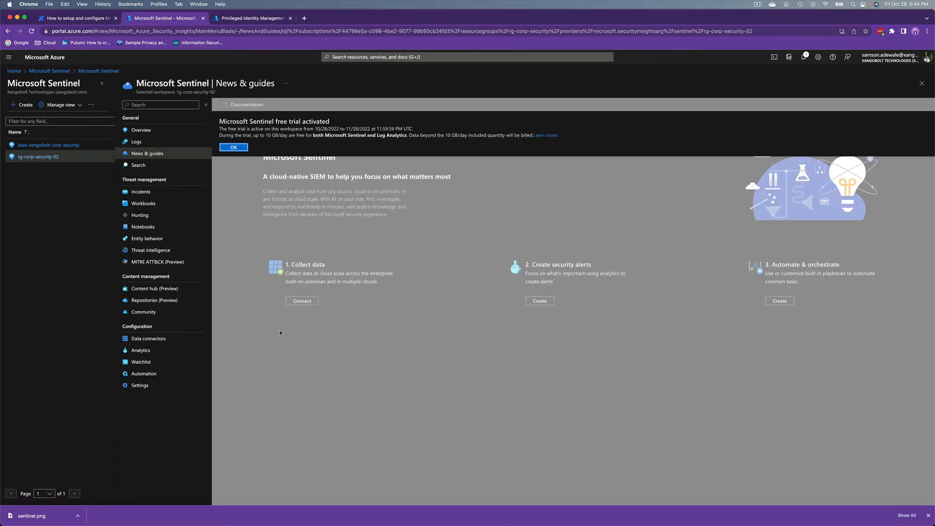
pyautogui.click(231, 147)
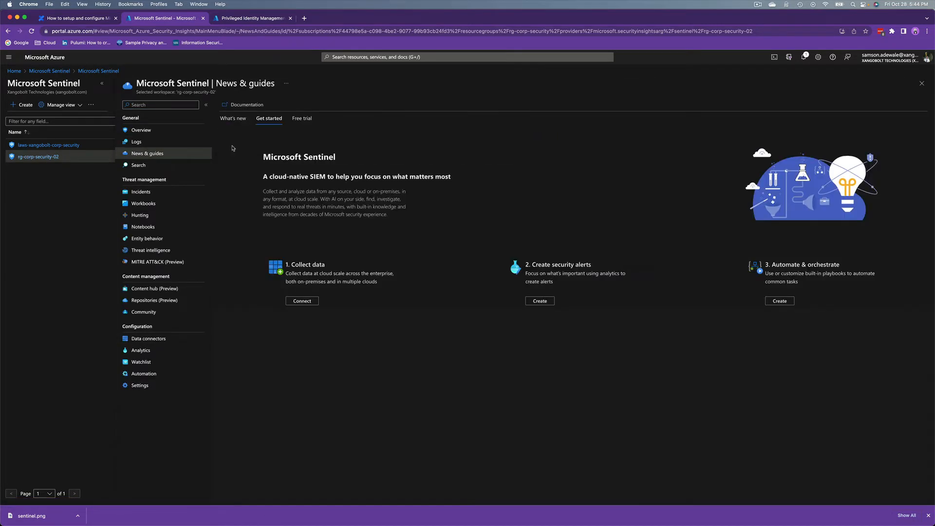
pyautogui.click(185, 342)
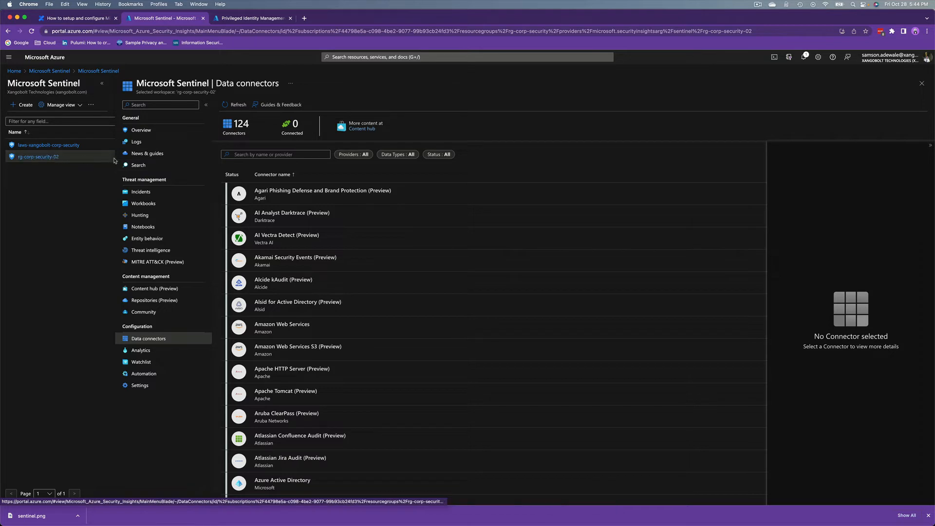
# Search the data connectors for "azure" and review the prerequisites on the Azure Active Directory connector page
pyautogui.click(242, 154)
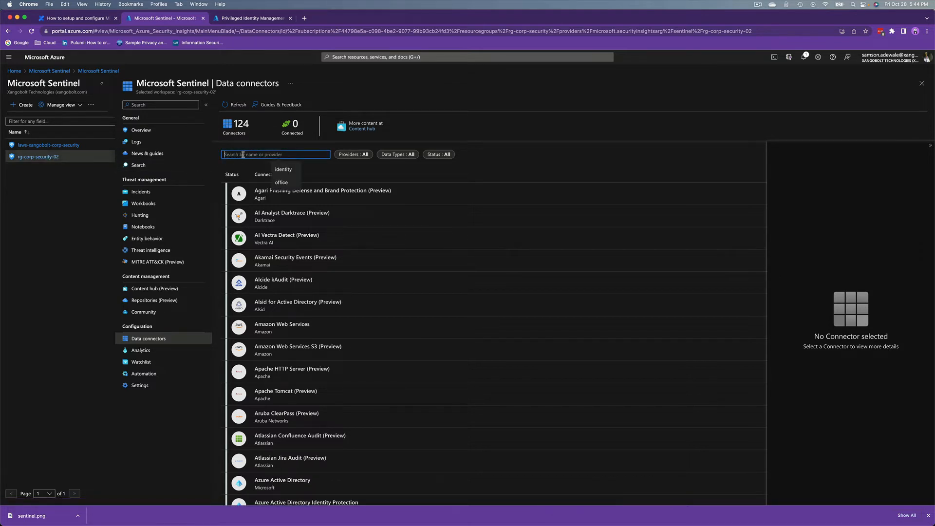
pyautogui.write('azure')
pyautogui.click(276, 197)
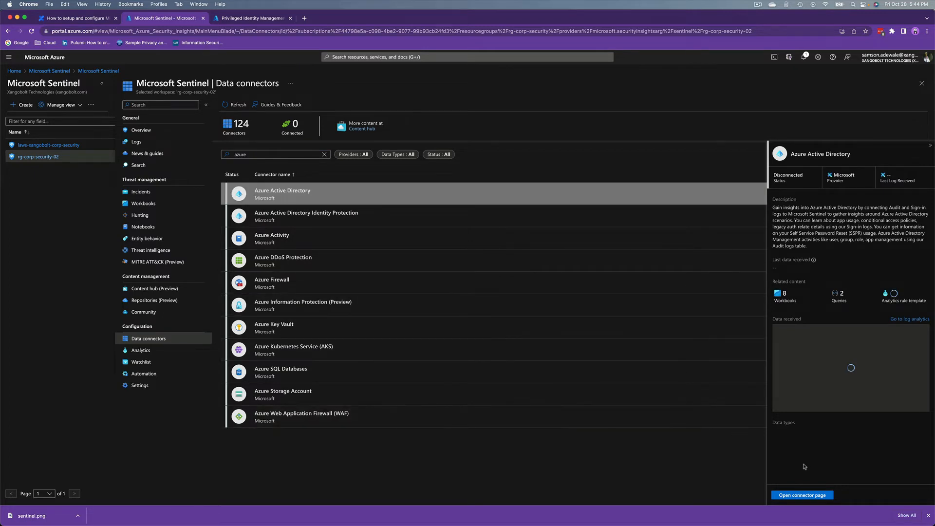
pyautogui.click(812, 497)
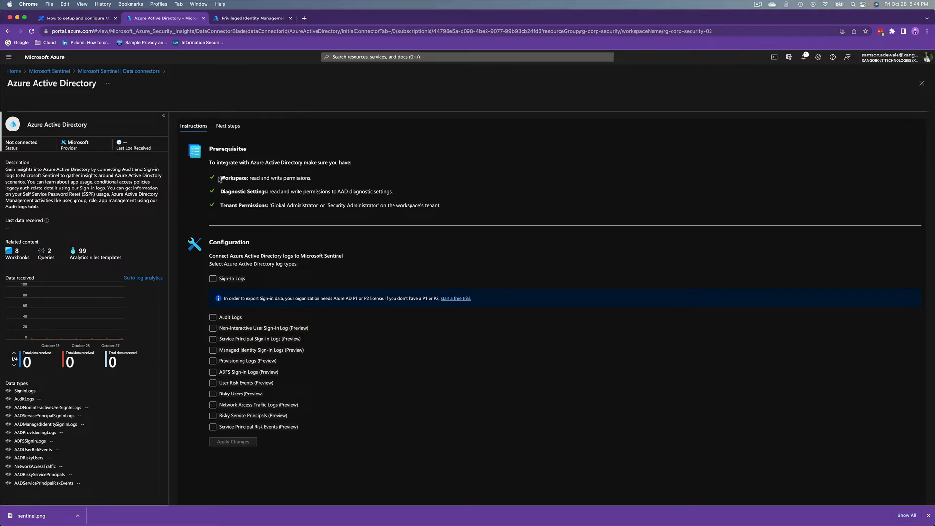
pyautogui.moveTo(221, 177); pyautogui.dragTo(322, 178)
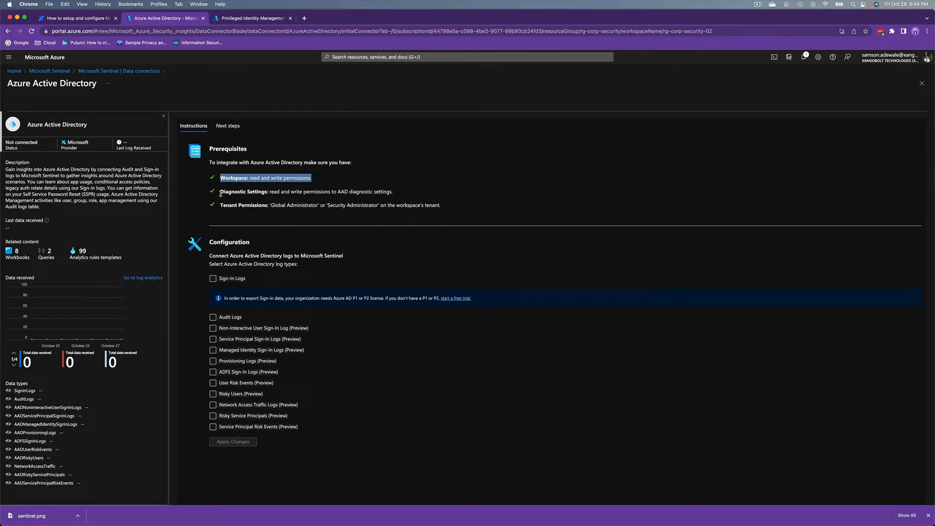
pyautogui.moveTo(220, 191); pyautogui.dragTo(388, 191)
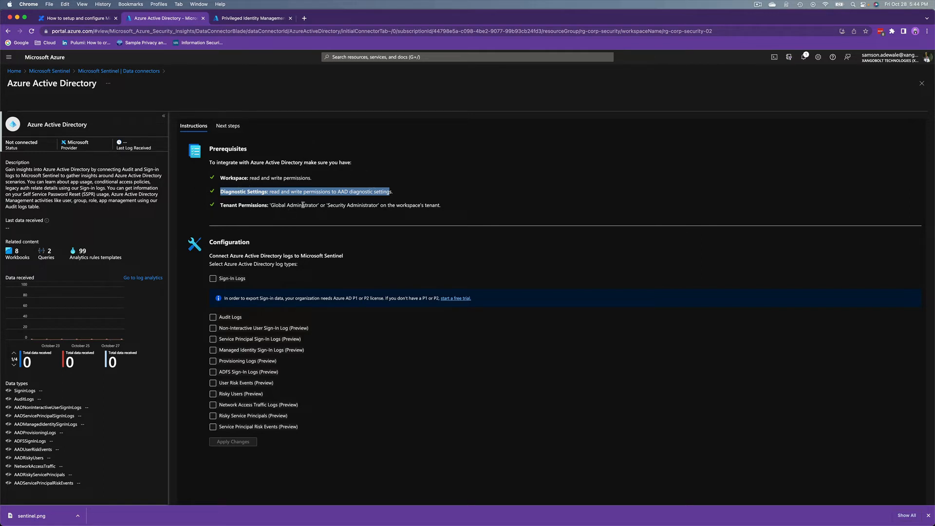
# Select every Azure Active Directory log type, from Sign-In Logs to Service Principal Risk Events, and apply the changes
pyautogui.click(212, 279)
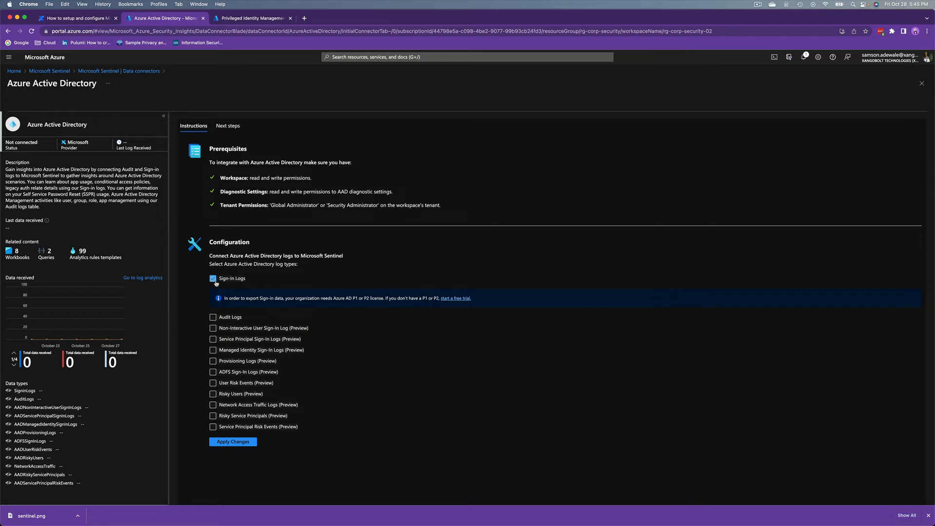
pyautogui.click(212, 317)
pyautogui.click(213, 329)
pyautogui.click(213, 339)
pyautogui.click(213, 351)
pyautogui.click(213, 361)
pyautogui.click(213, 371)
pyautogui.click(214, 393)
pyautogui.click(213, 383)
pyautogui.click(213, 404)
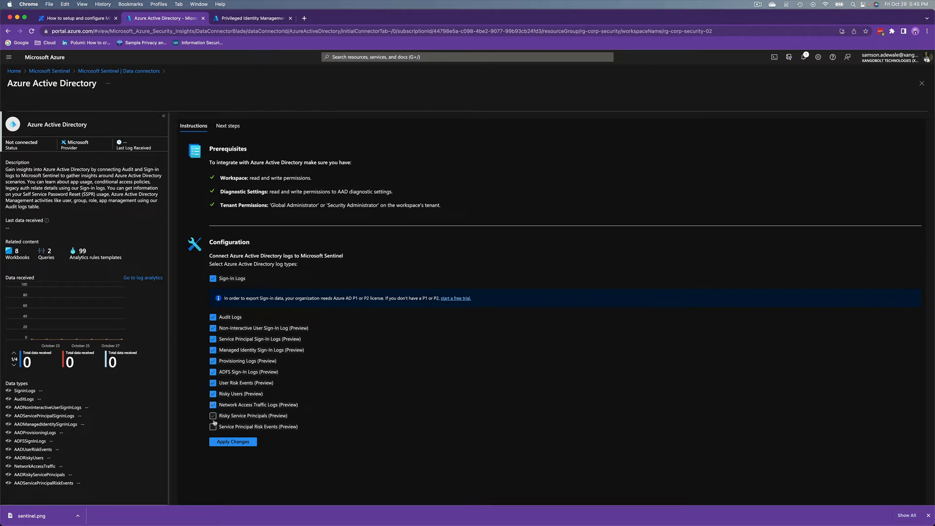
pyautogui.click(213, 427)
pyautogui.click(213, 416)
pyautogui.click(230, 442)
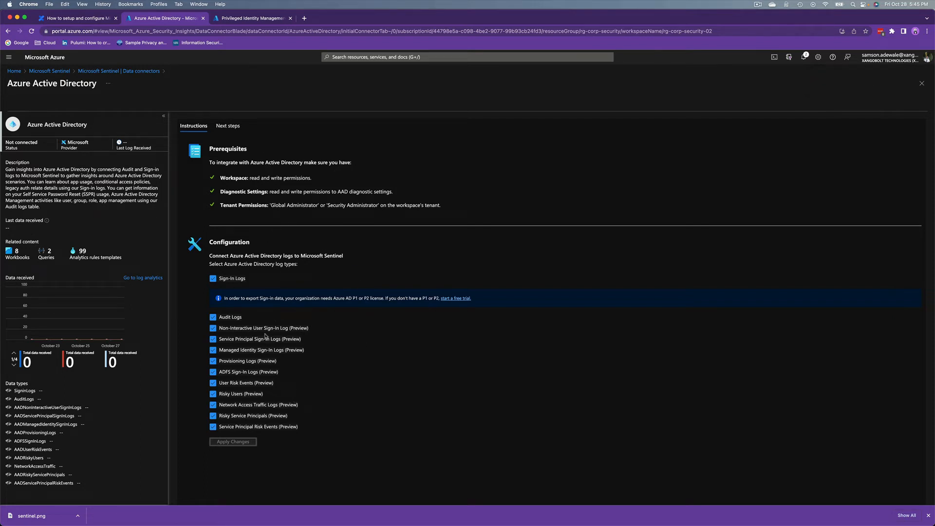
# Refresh the data connectors and recheck the status and configuration of the Azure Active Directory connector
pyautogui.click(128, 72)
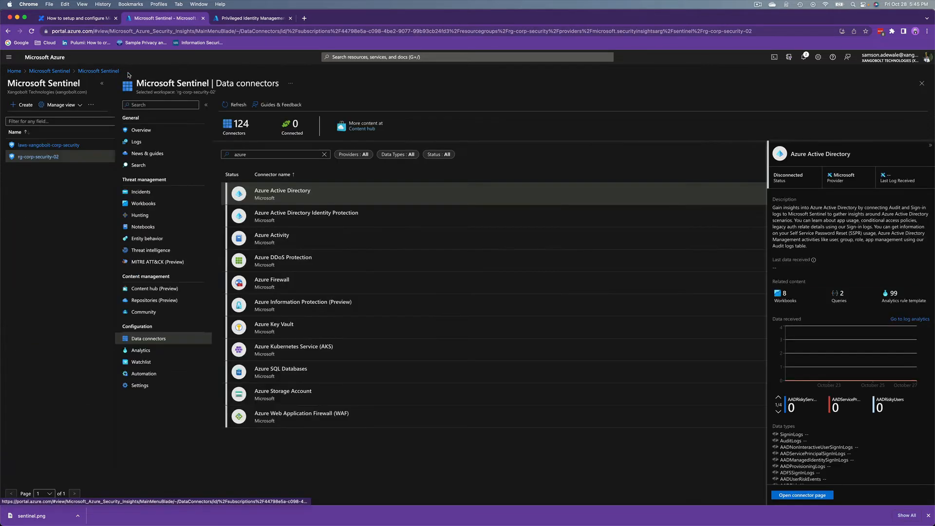
pyautogui.click(238, 105)
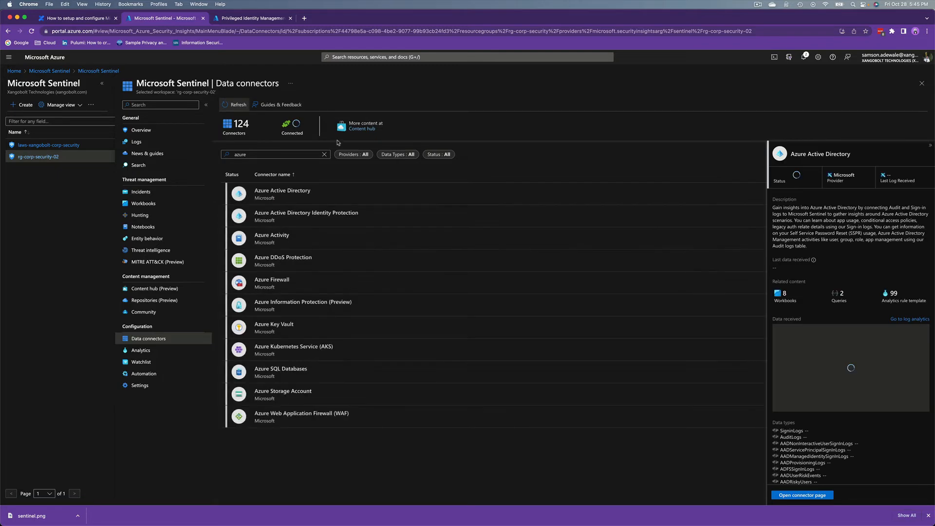
pyautogui.click(294, 193)
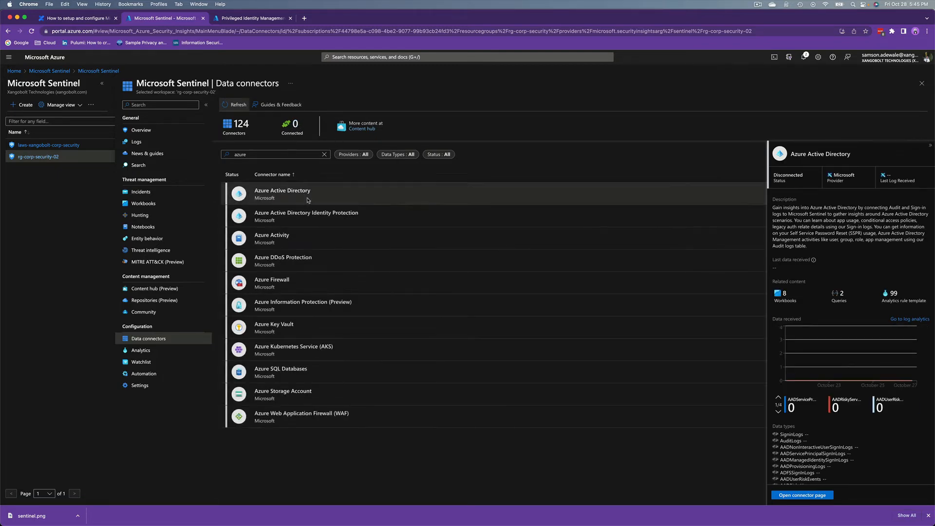
pyautogui.click(824, 495)
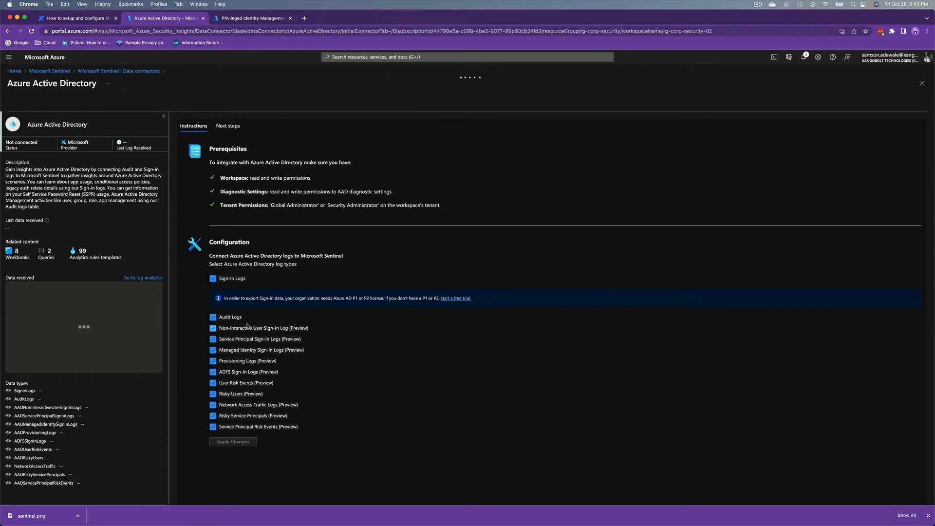
pyautogui.click(127, 71)
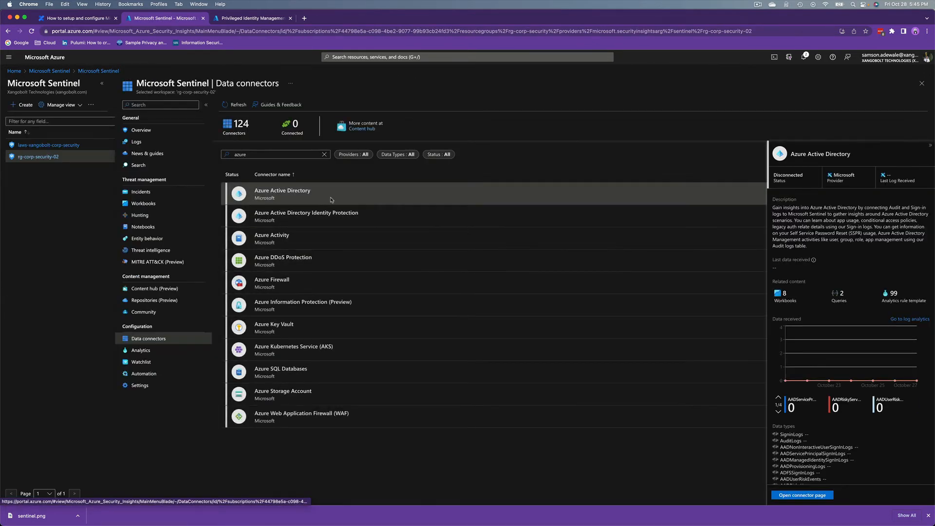
# Review the details of the Azure Active Directory Identity Protection and Azure Activity connectors in rg-corp-security-02
pyautogui.click(314, 212)
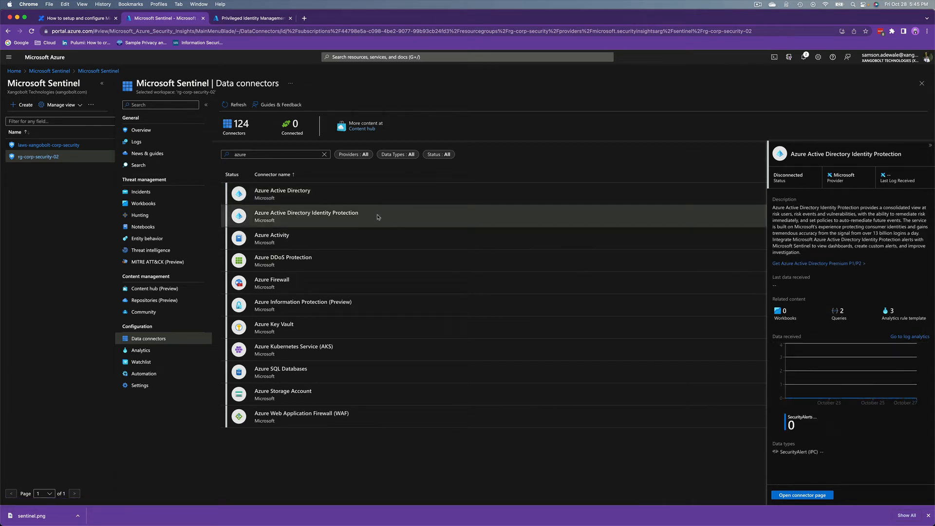
pyautogui.click(352, 234)
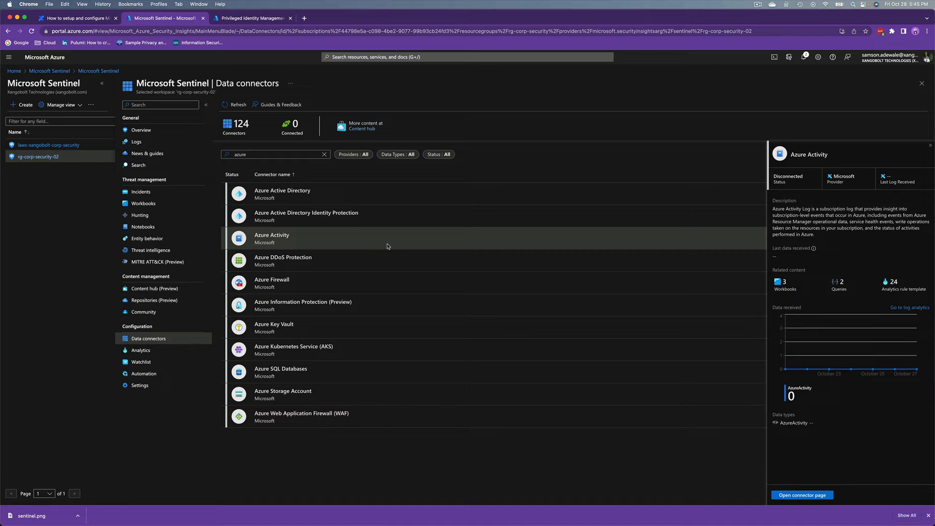
pyautogui.click(388, 246)
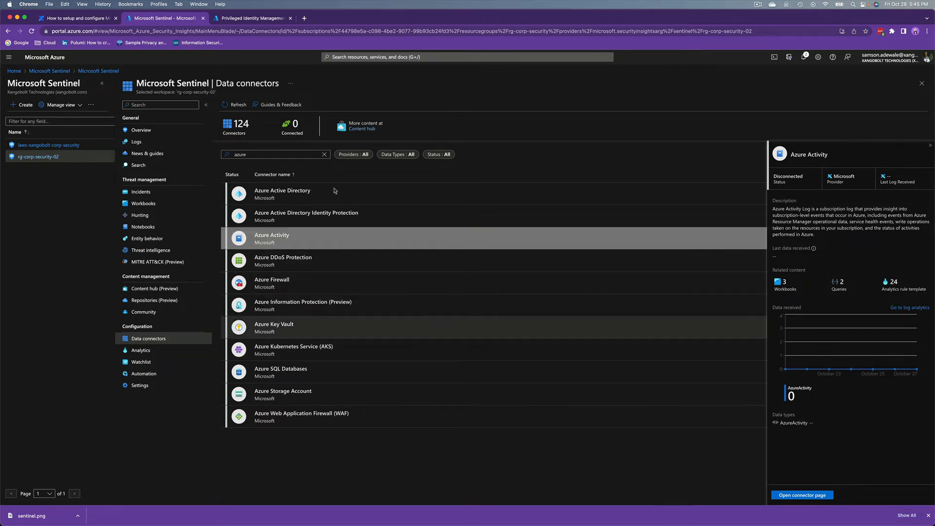
# Clear the connector search and browse the full list of available data connectors
pyautogui.click(324, 155)
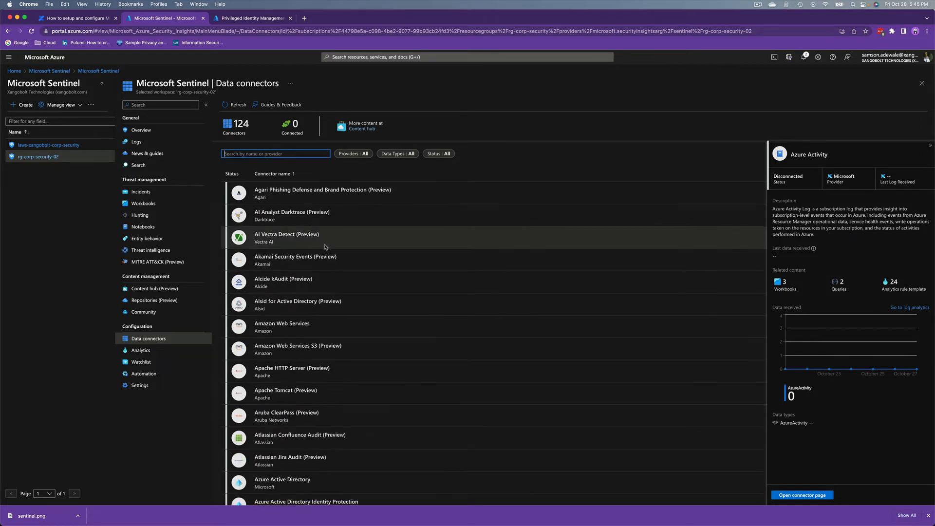
pyautogui.scroll(-1, 324, 244)
pyautogui.scroll(-3, 325, 244)
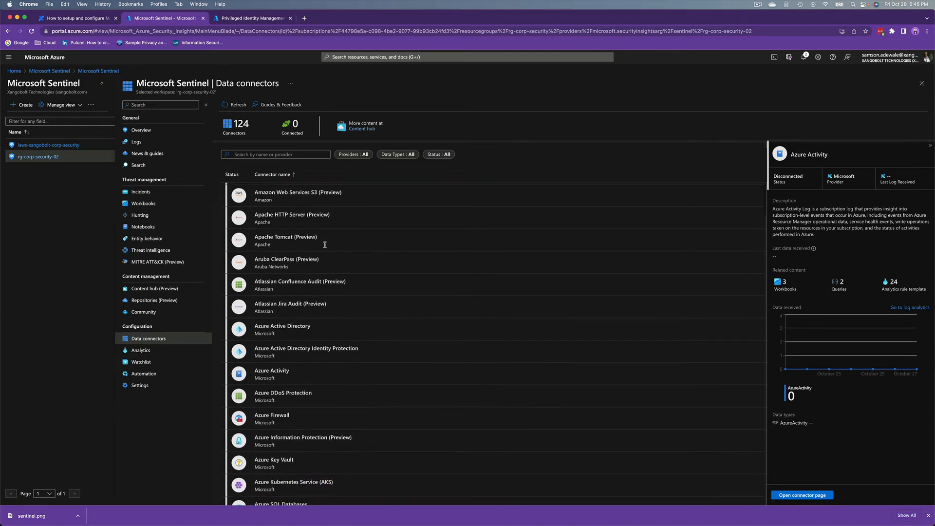
pyautogui.scroll(-6, 324, 244)
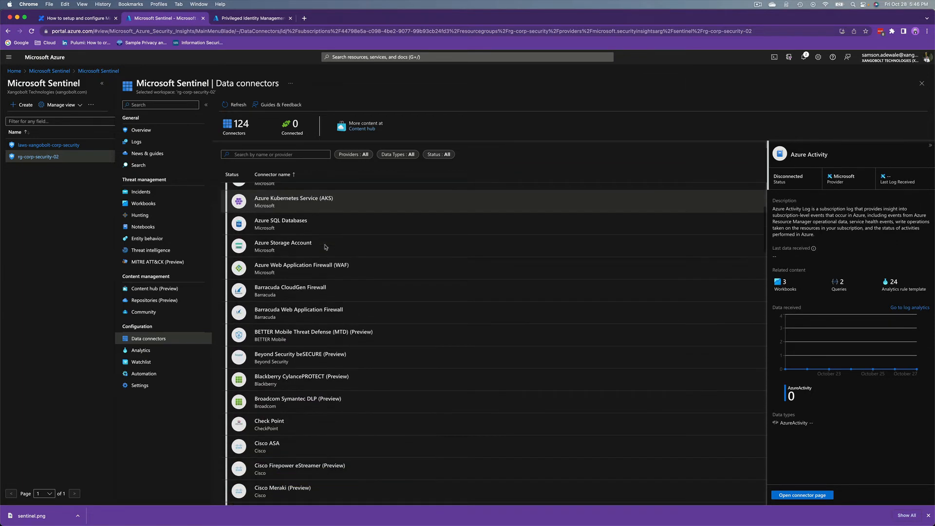
pyautogui.scroll(-3, 298, 336)
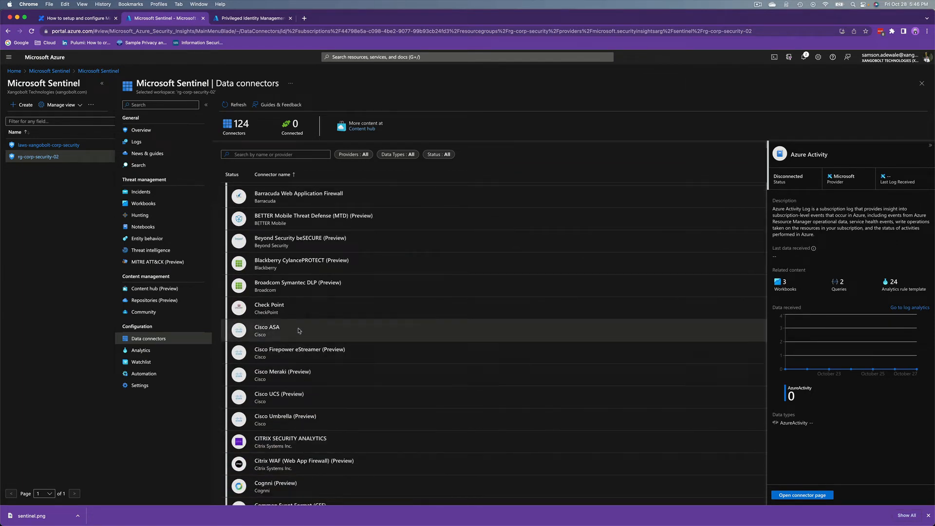
pyautogui.scroll(-10, 304, 446)
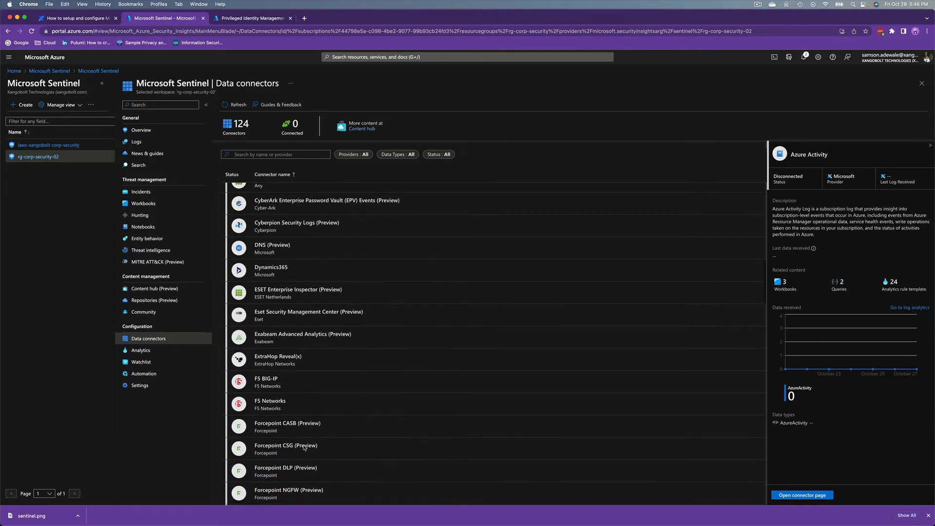
# Find the Office 365 connector in the data connectors list and show its details
pyautogui.scroll(-5, 304, 447)
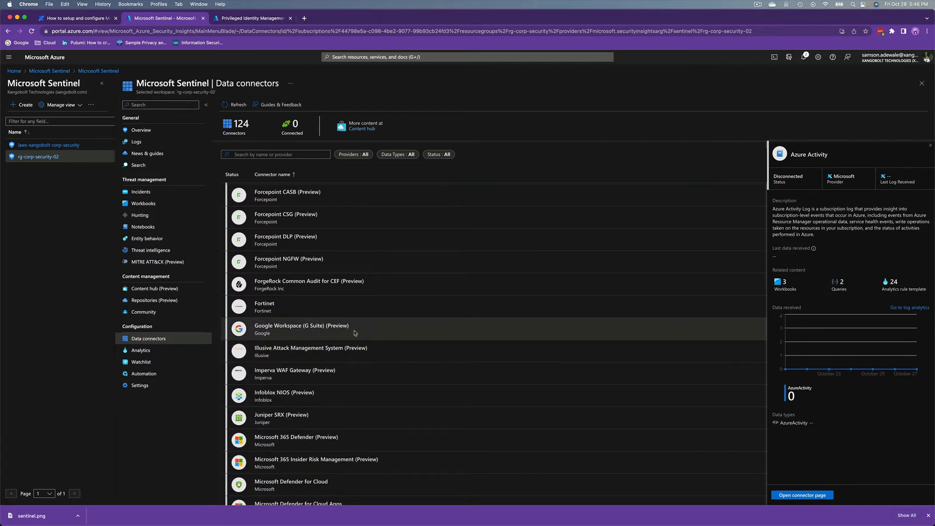
pyautogui.scroll(-2, 338, 454)
pyautogui.scroll(-4, 331, 448)
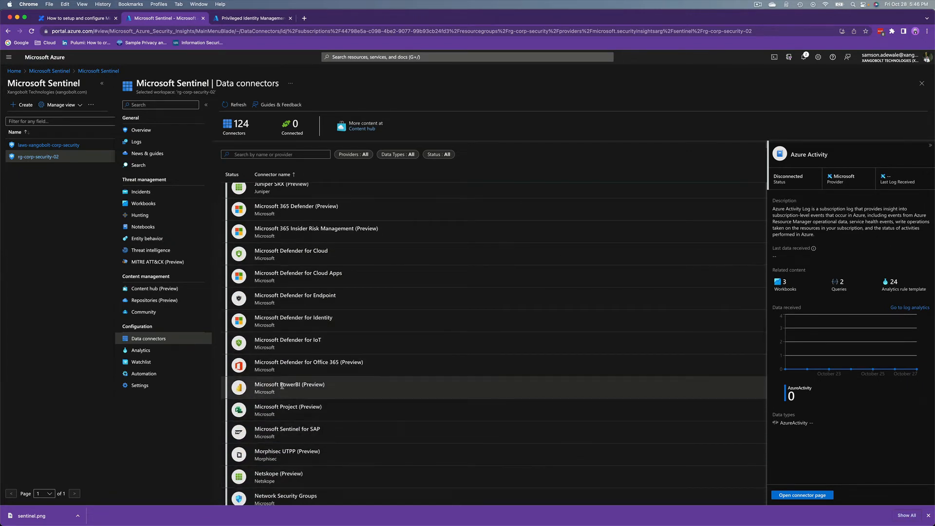
pyautogui.scroll(-8, 282, 380)
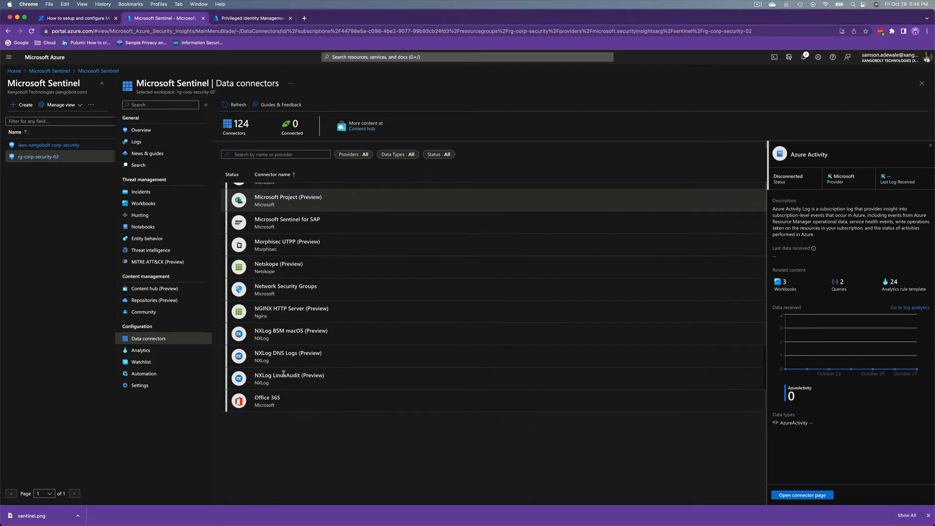
pyautogui.scroll(-1, 284, 370)
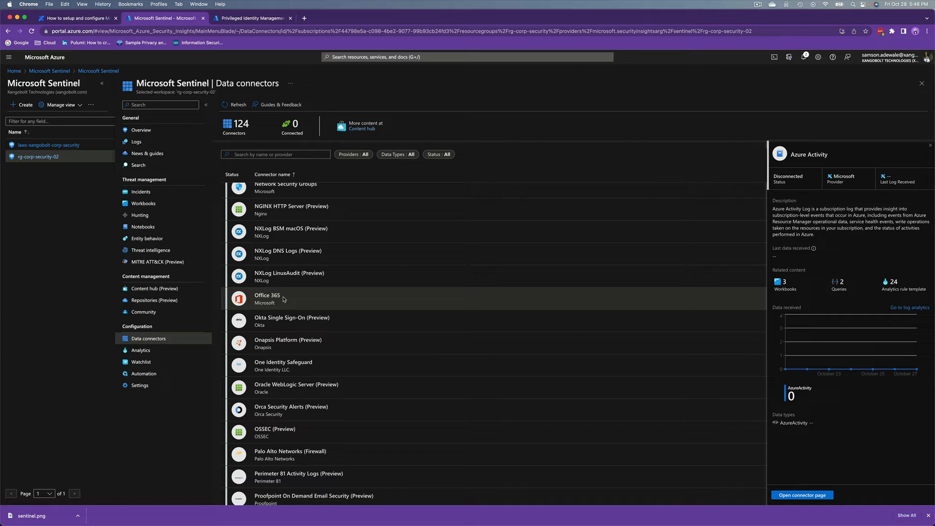
pyautogui.click(284, 299)
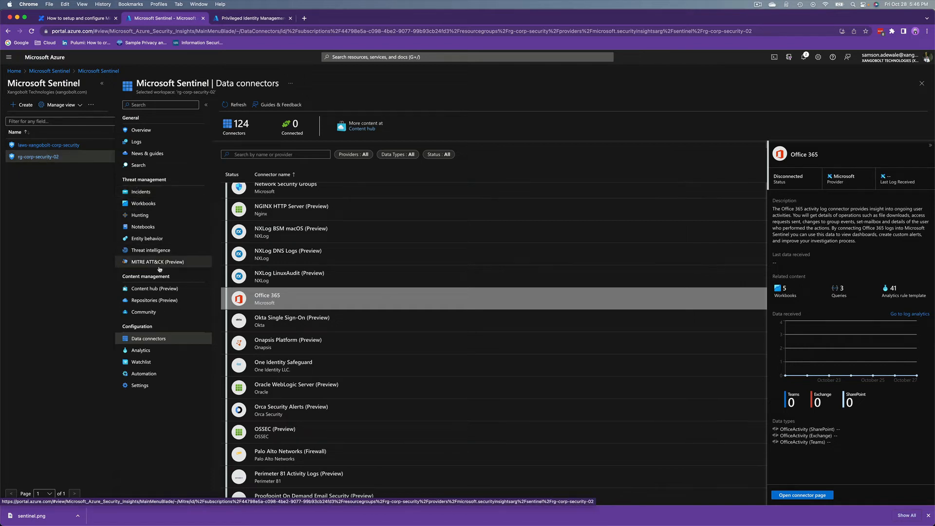
# Browse the remaining data connectors after Office 365, down to the Windows event and firewall connectors
pyautogui.scroll(-6, 270, 358)
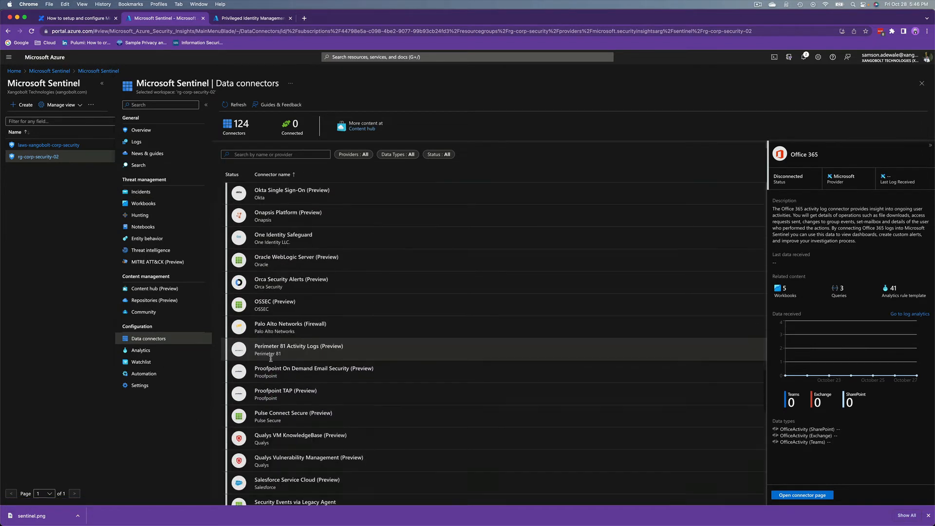
pyautogui.scroll(-3, 270, 358)
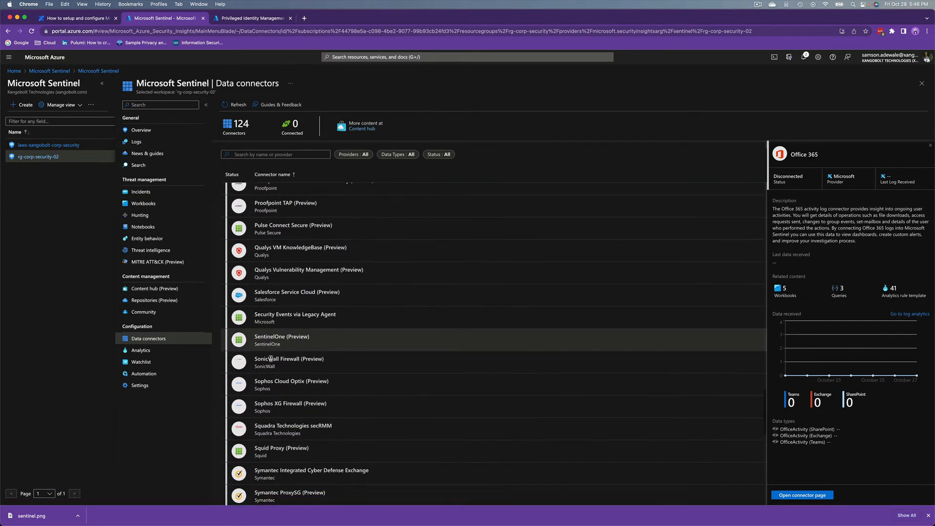
pyautogui.scroll(-6, 271, 359)
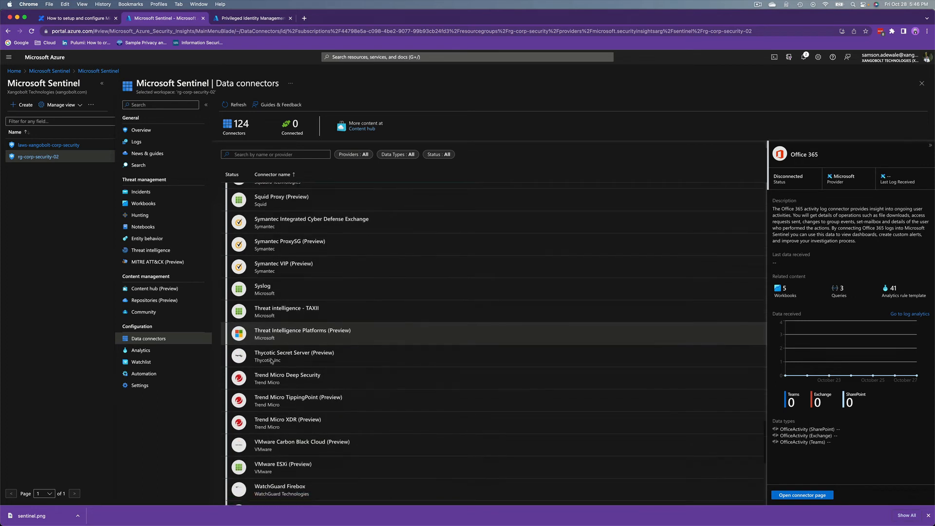
pyautogui.scroll(-1, 270, 358)
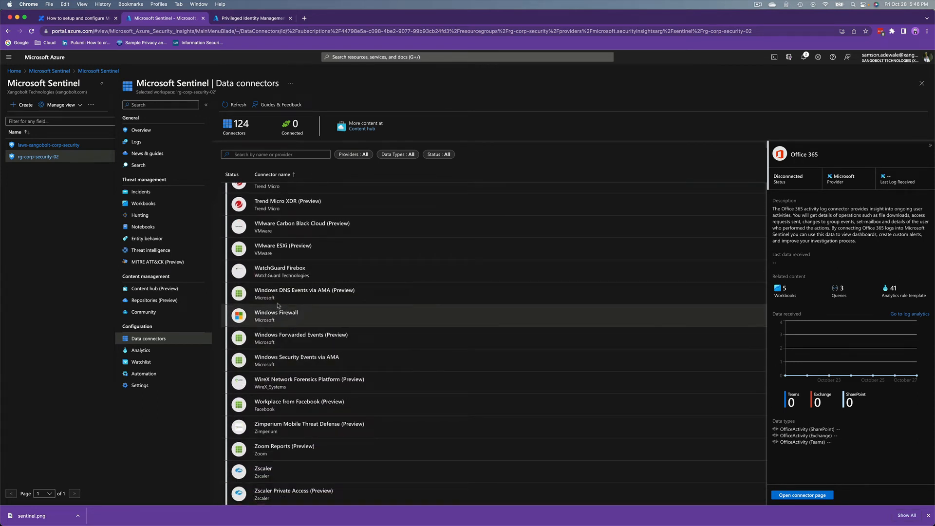
pyautogui.scroll(1, 304, 345)
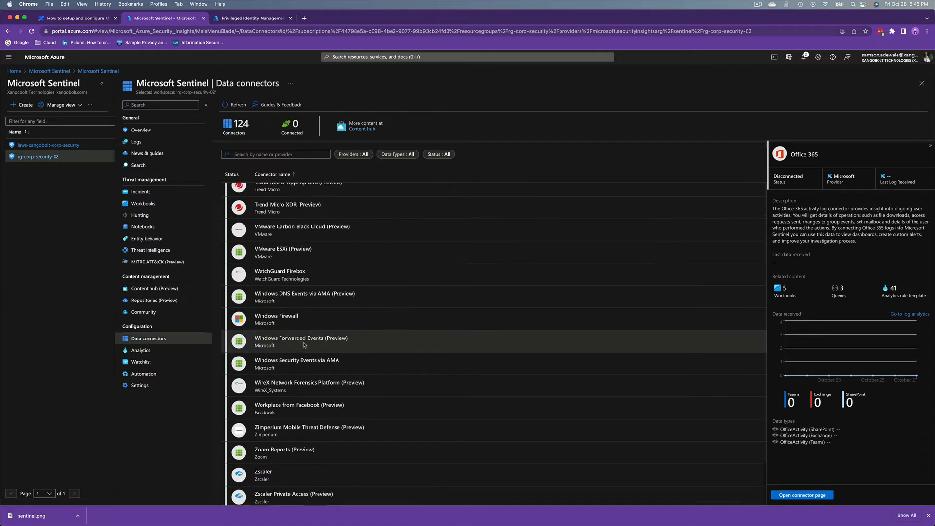
pyautogui.scroll(1, 304, 345)
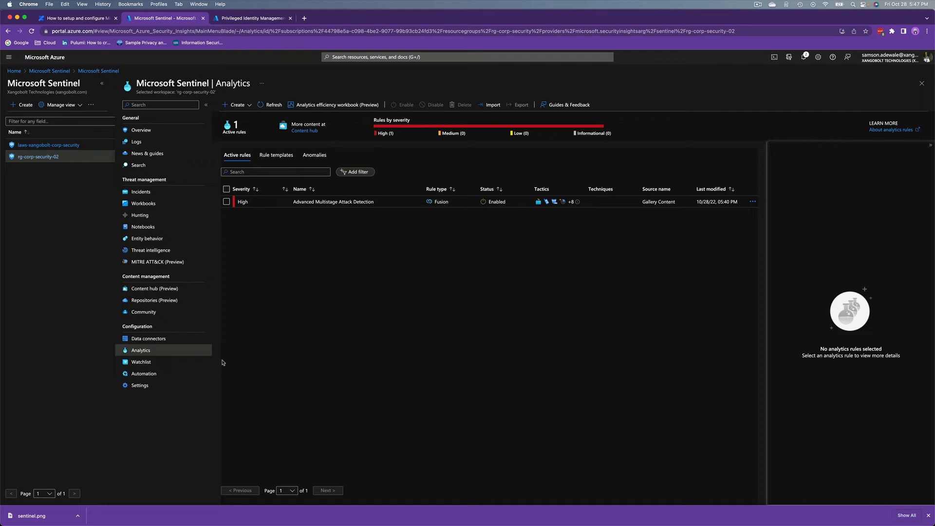
# Review the description, tactics and techniques of the active Advanced Multistage Attack Detection analytics rule in rg-corp-security-02
pyautogui.click(276, 156)
pyautogui.click(246, 155)
pyautogui.click(312, 202)
pyautogui.moveTo(294, 202); pyautogui.dragTo(382, 209)
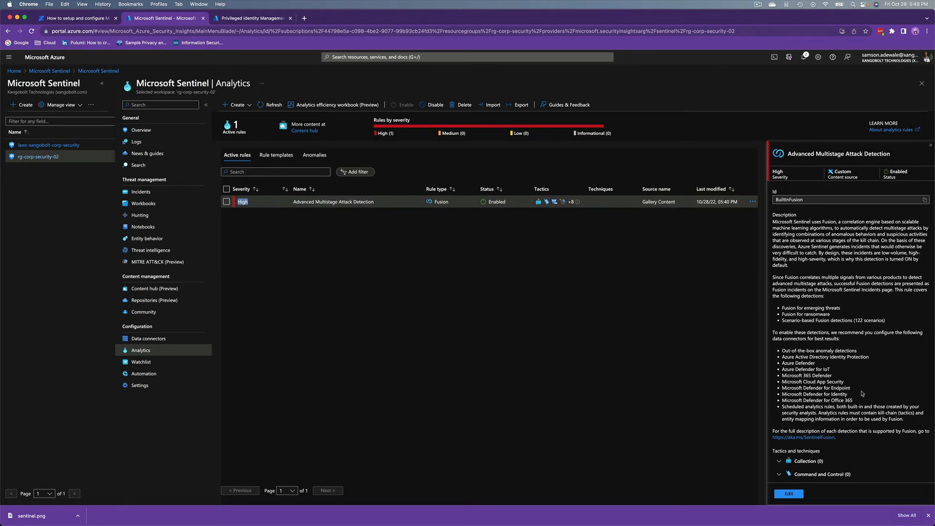
pyautogui.scroll(-4, 861, 393)
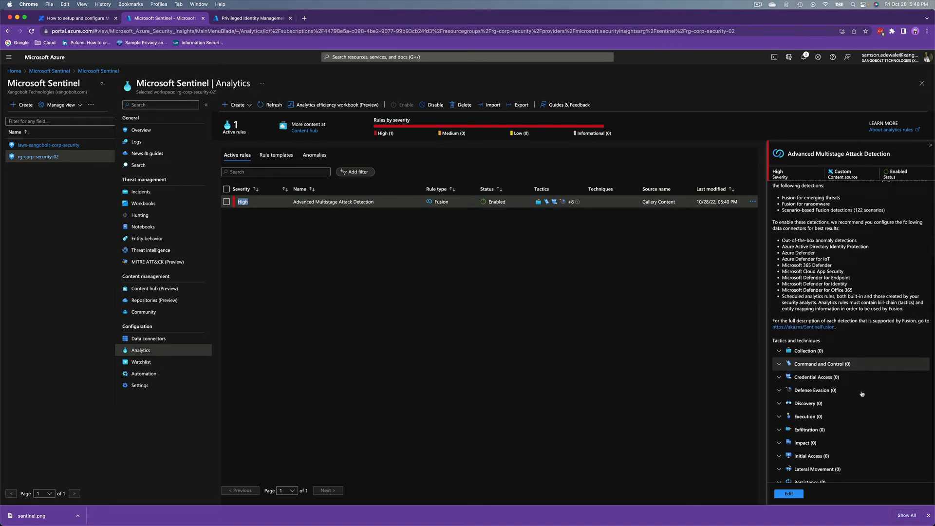
pyautogui.scroll(-1, 862, 393)
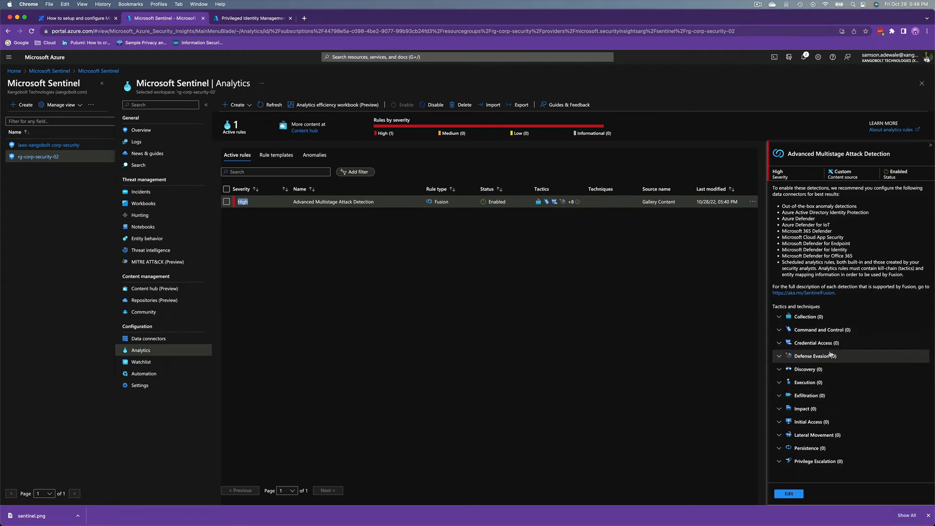
# Switch to the laws-xangobolt-corp-security workspace and open its Changes to PIM Settings analytics rule for editing
pyautogui.click(67, 146)
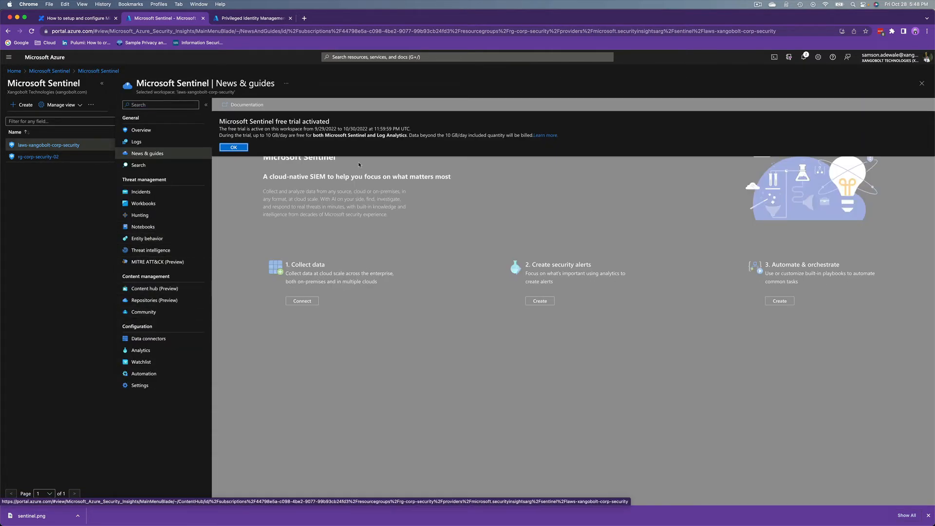
pyautogui.click(240, 148)
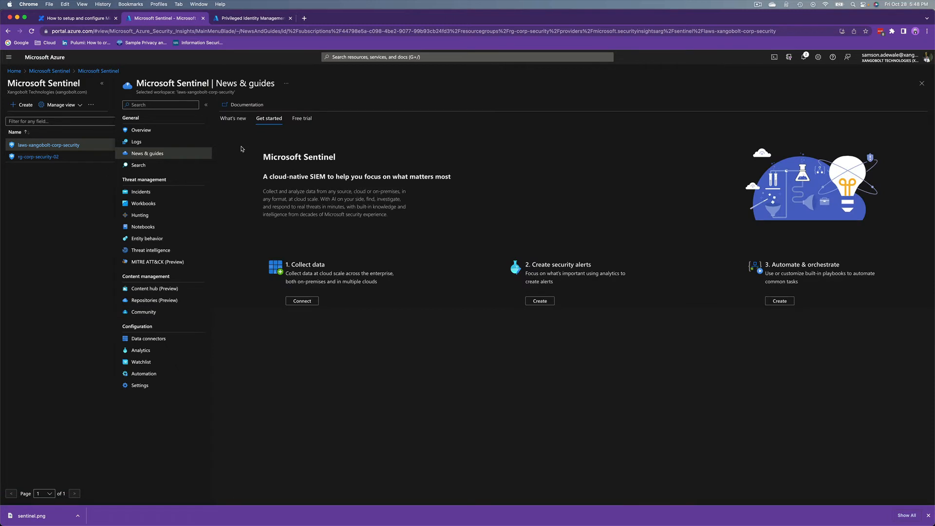
pyautogui.click(170, 350)
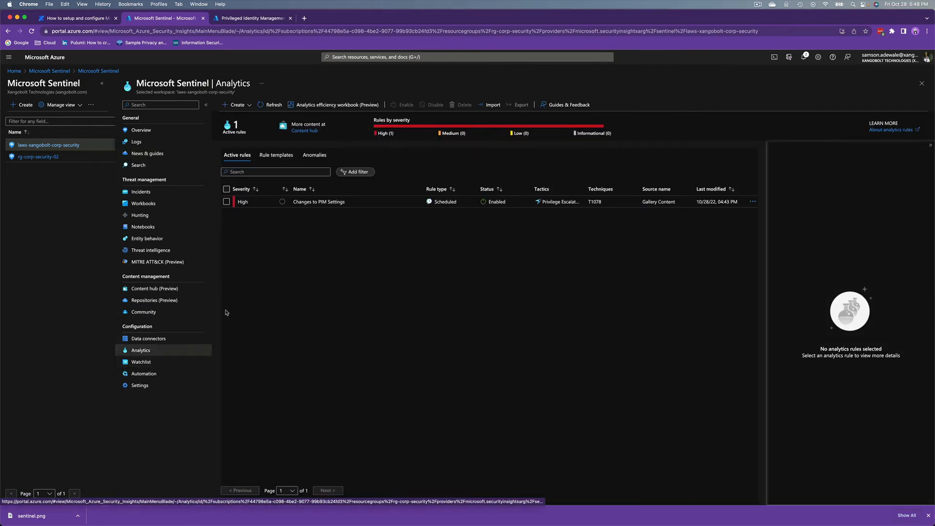
pyautogui.click(320, 202)
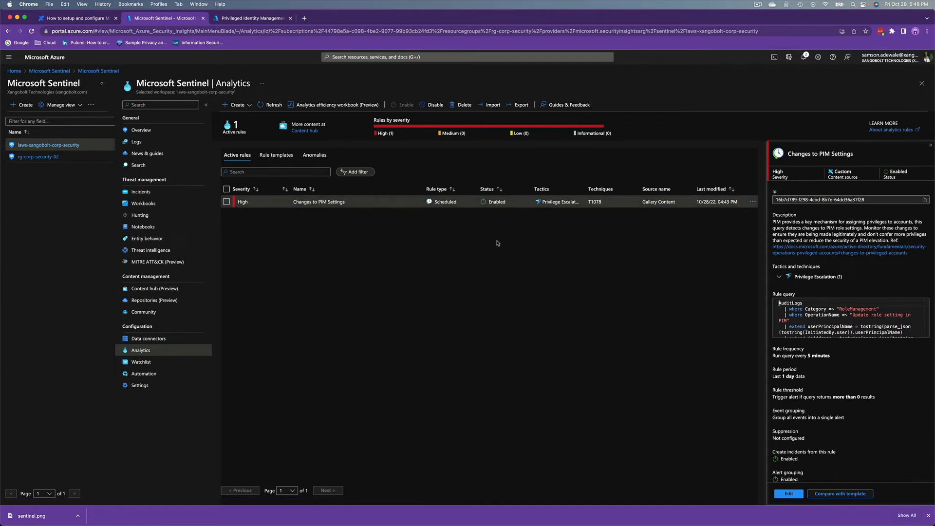
pyautogui.click(788, 493)
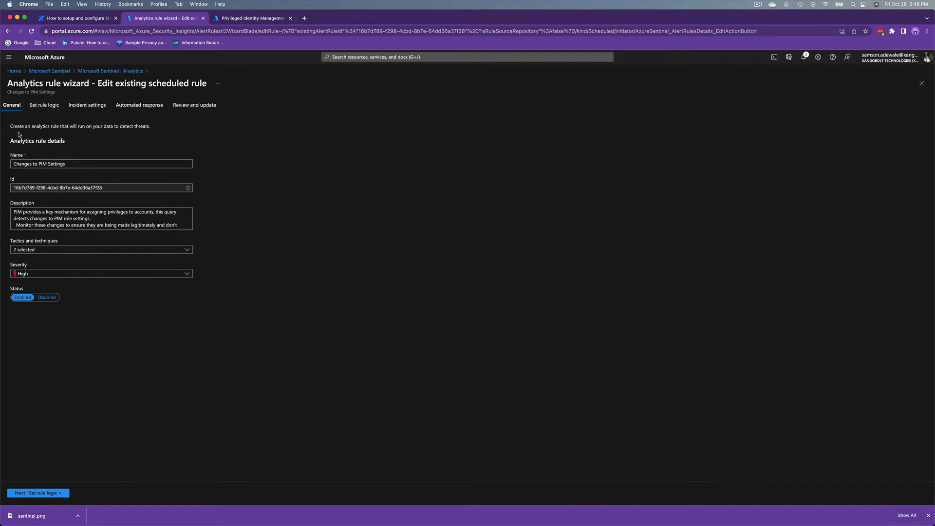
# Examine the general details of the Changes to PIM Settings rule, including its name, description and available severity levels
pyautogui.click(35, 166)
pyautogui.moveTo(74, 164); pyautogui.dragTo(15, 163)
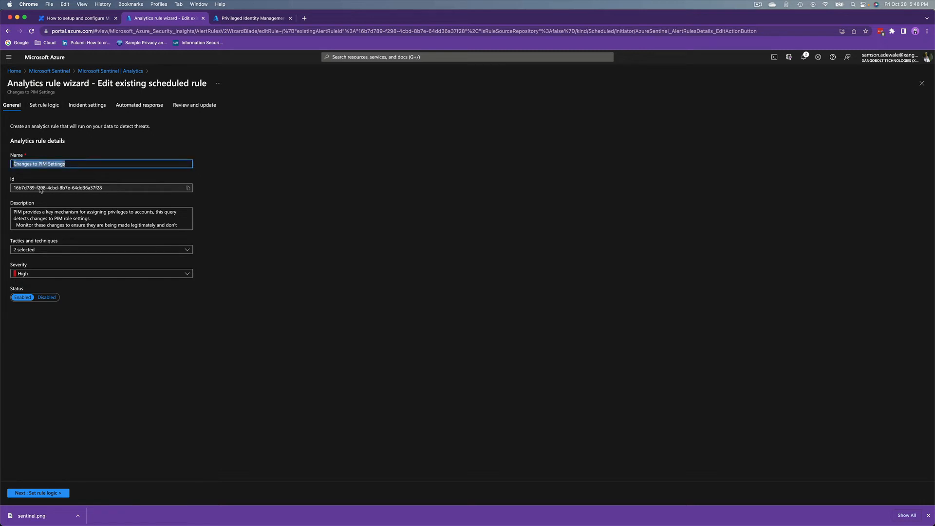
pyautogui.click(77, 194)
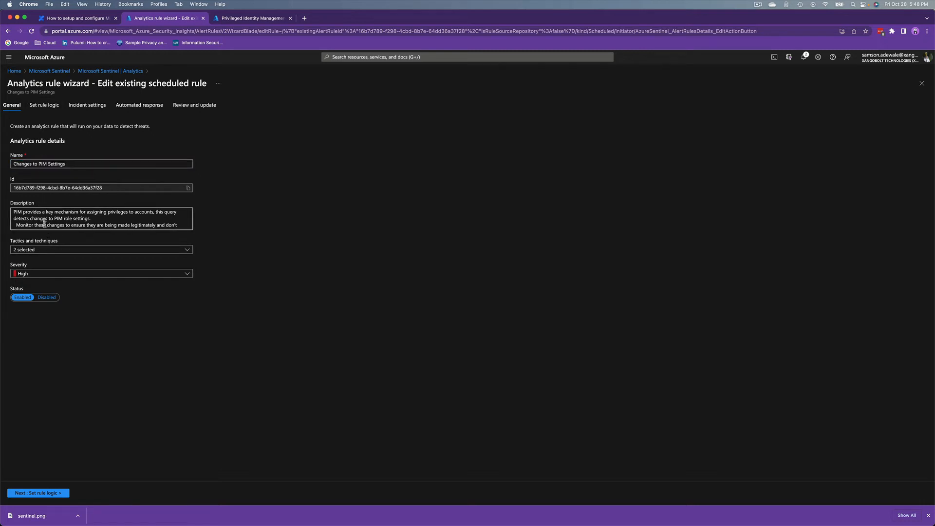
pyautogui.click(36, 275)
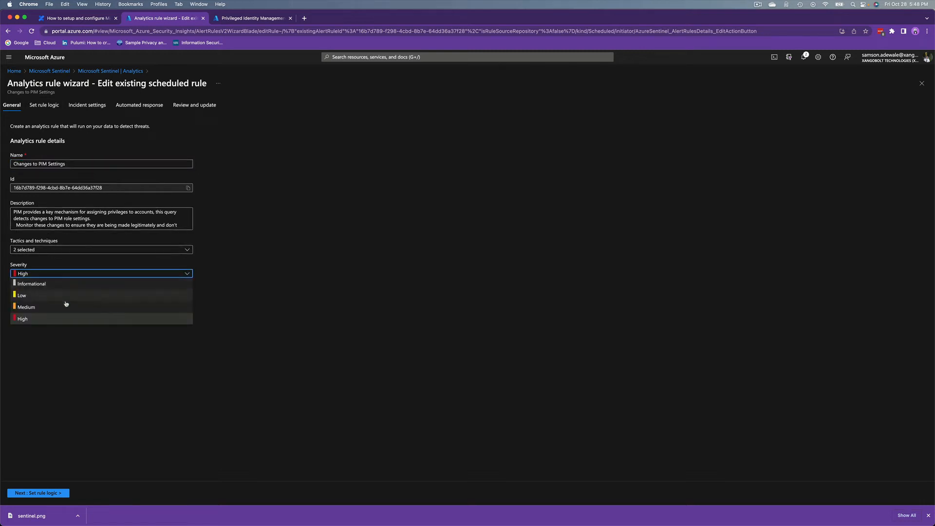
pyautogui.click(70, 342)
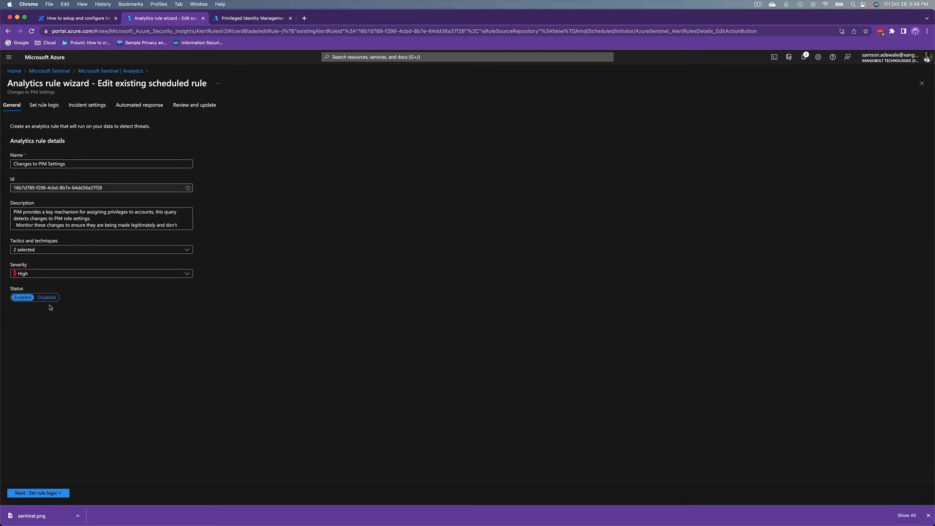
# Go through the rule's query logic, incident settings and automated response, and save the Changes to PIM Settings rule
pyautogui.click(45, 106)
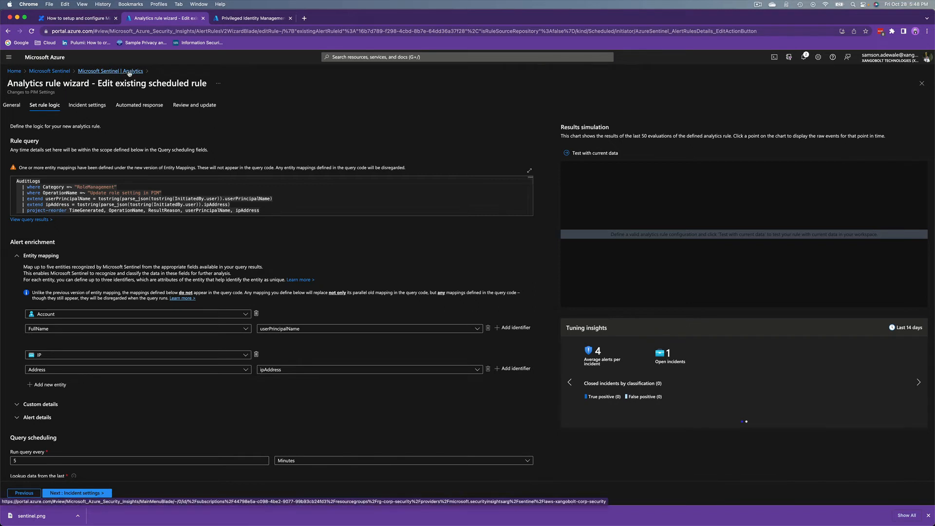
pyautogui.click(91, 108)
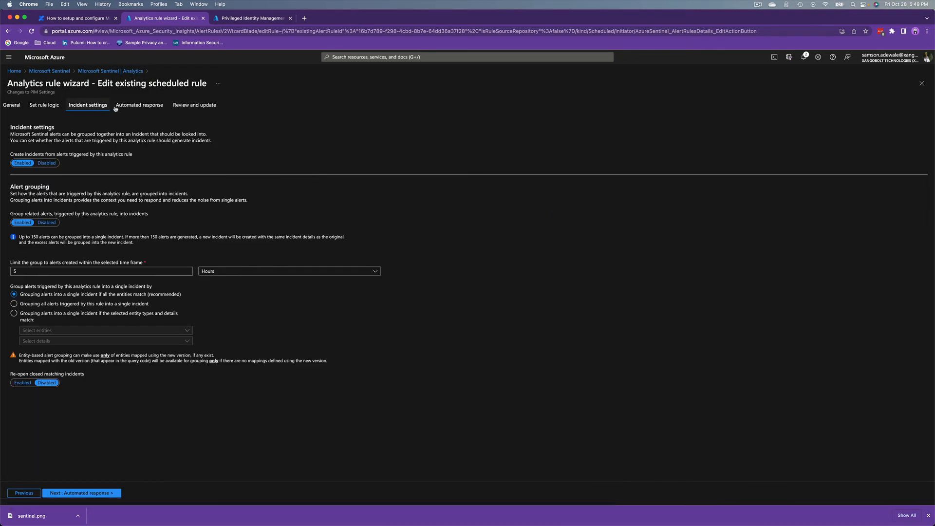
pyautogui.click(145, 110)
pyautogui.click(92, 108)
pyautogui.click(133, 108)
pyautogui.click(200, 107)
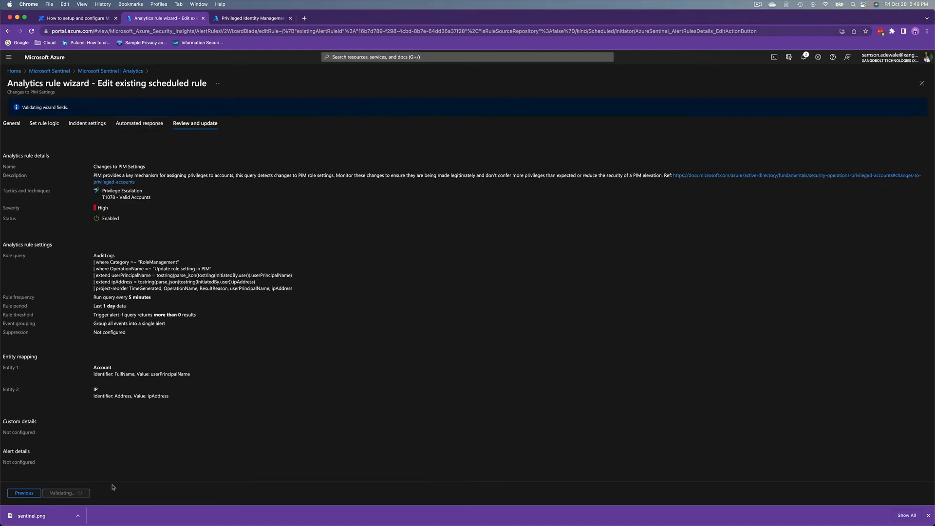
pyautogui.click(65, 493)
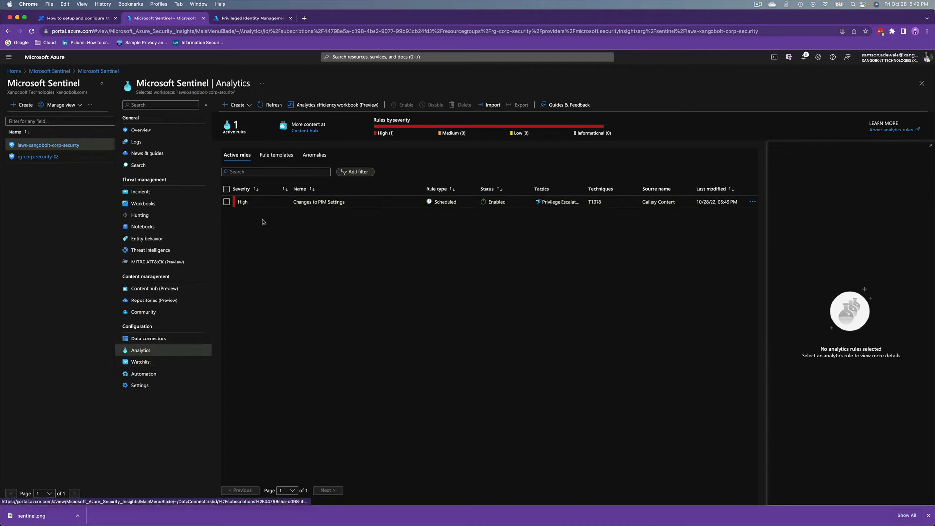
# Browse the analytics rule templates and preview the rule creation wizard for AV detections related to SpringShell Vulnerability
pyautogui.click(274, 155)
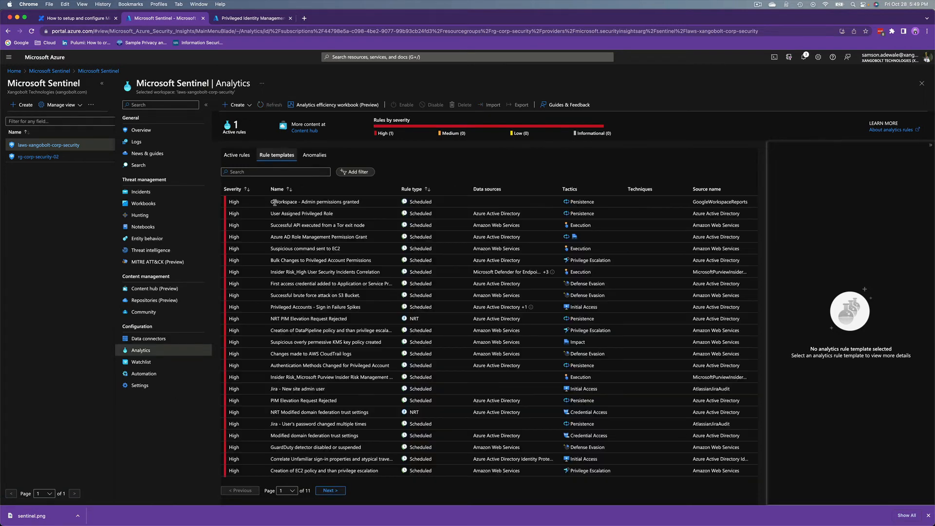
pyautogui.scroll(-8, 315, 349)
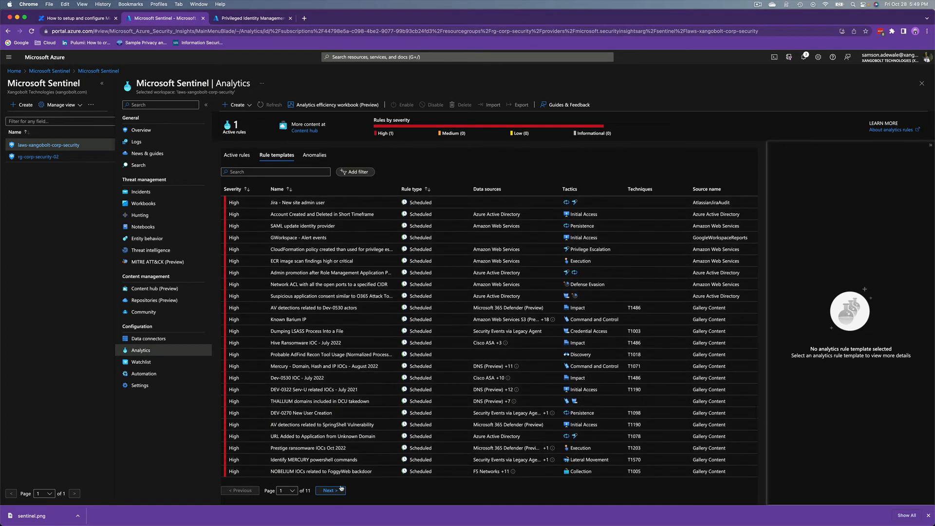
pyautogui.click(321, 424)
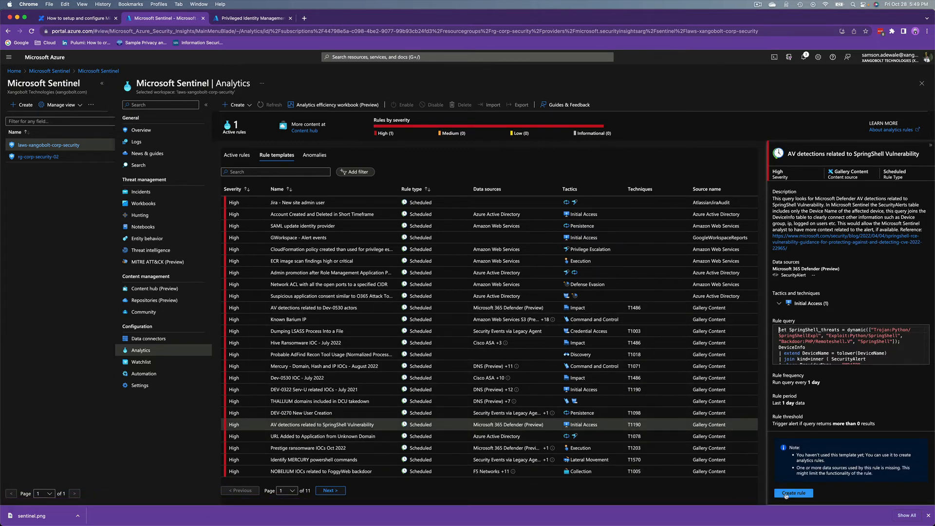
pyautogui.click(785, 494)
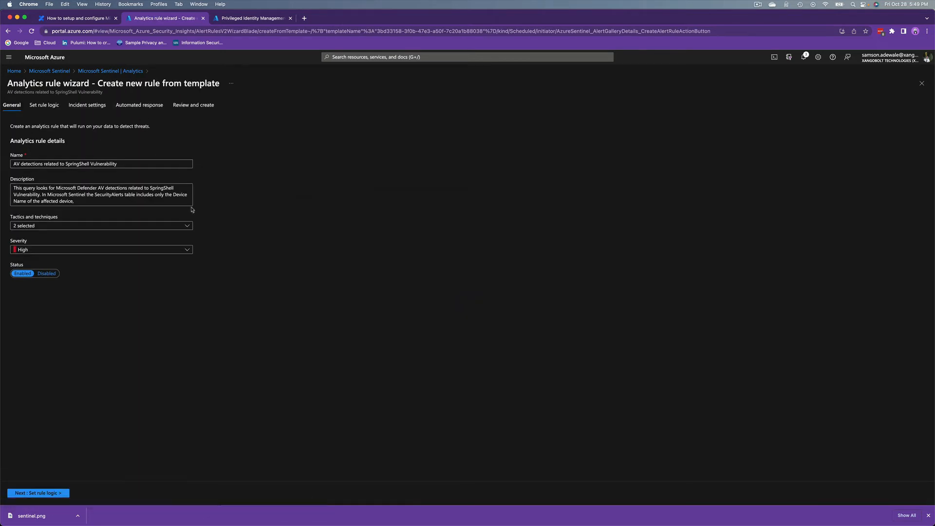
pyautogui.click(88, 71)
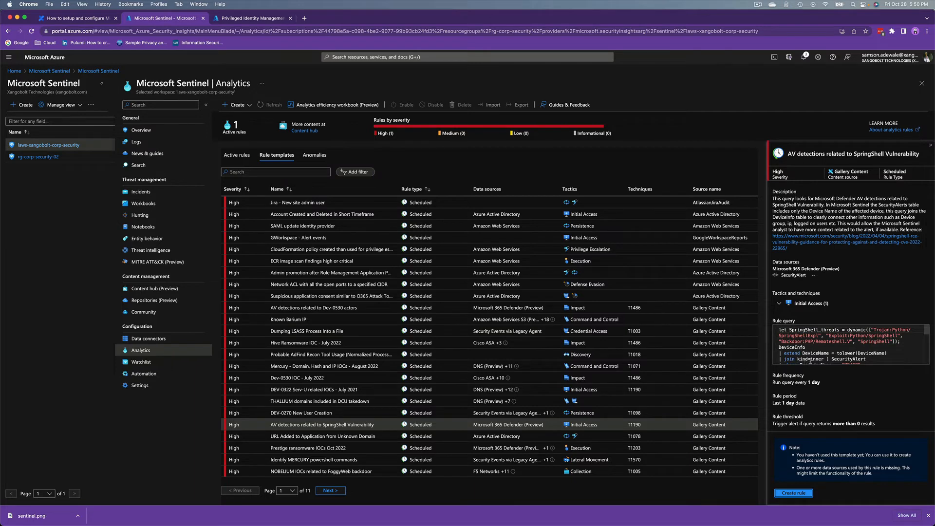
# Check the incidents of laws-xangobolt-corp-security and return to the list of active analytics rules
pyautogui.click(144, 191)
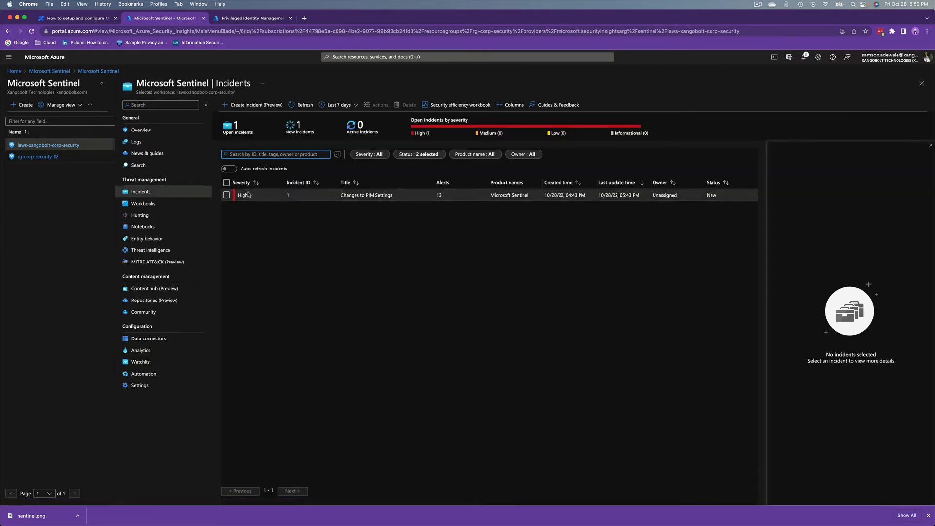
pyautogui.click(163, 354)
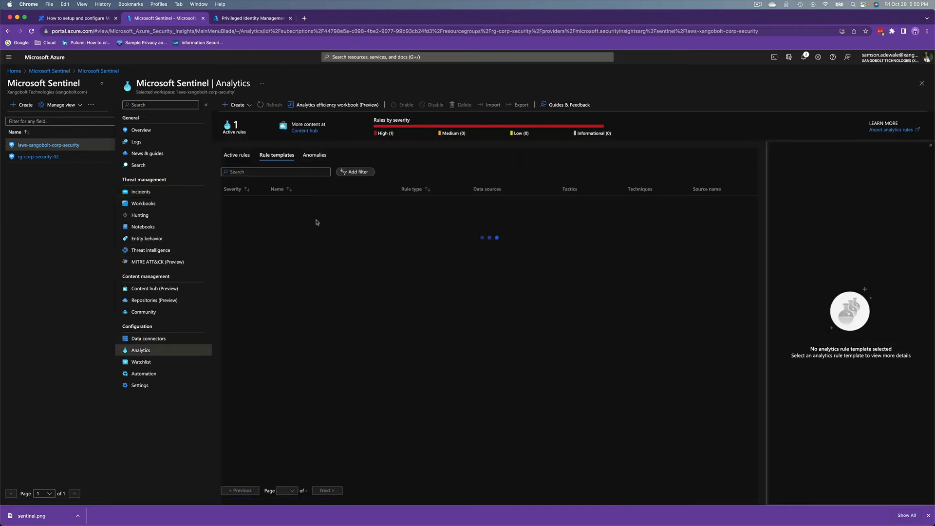
pyautogui.click(236, 155)
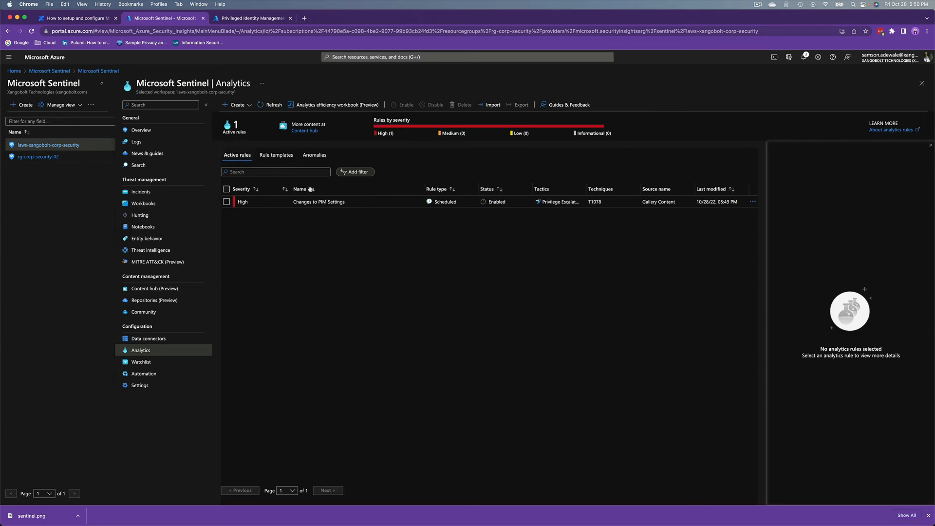
# Check the details of the active Changes to PIM Settings rule and select the matching incident among the workspace's incidents
pyautogui.click(356, 201)
pyautogui.moveTo(356, 200); pyautogui.dragTo(288, 200)
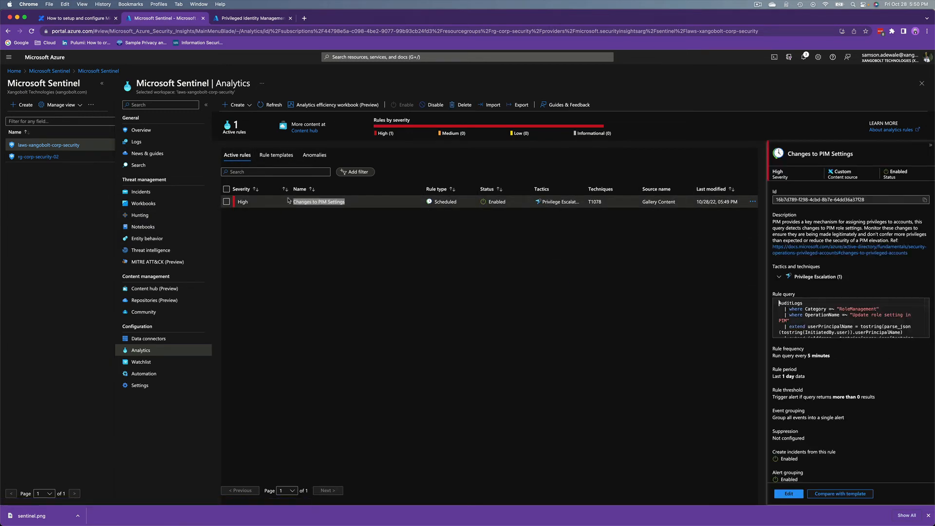
pyautogui.click(181, 193)
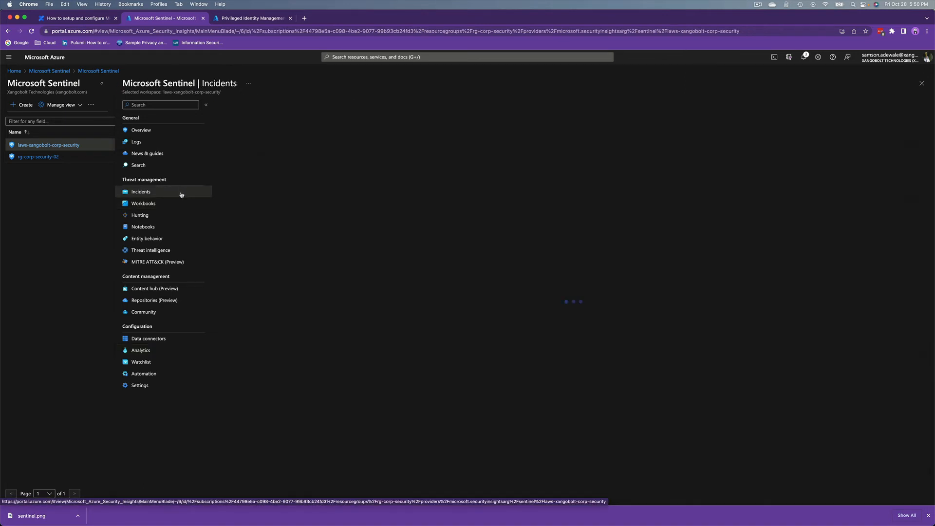
pyautogui.click(306, 196)
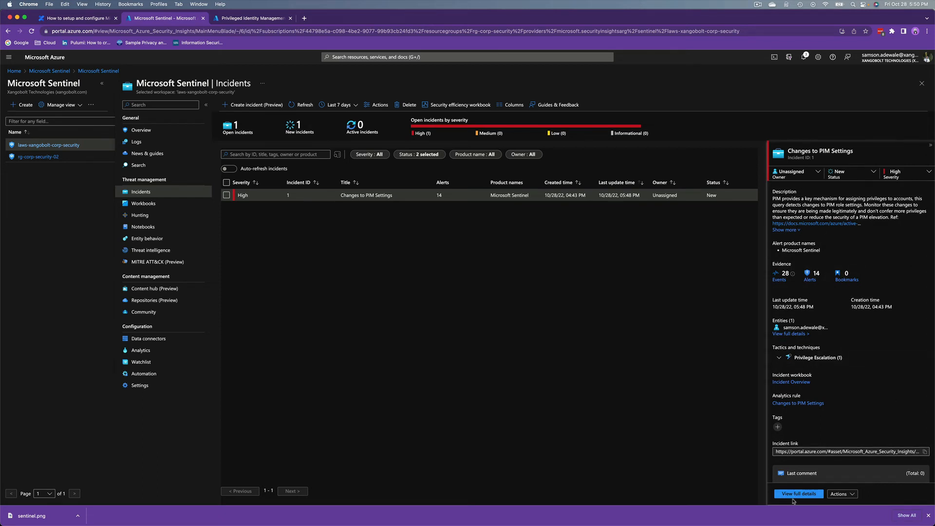
# Read the full description of the Changes to PIM Settings incident and open its full details
pyautogui.moveTo(774, 201); pyautogui.dragTo(798, 232)
pyautogui.click(798, 232)
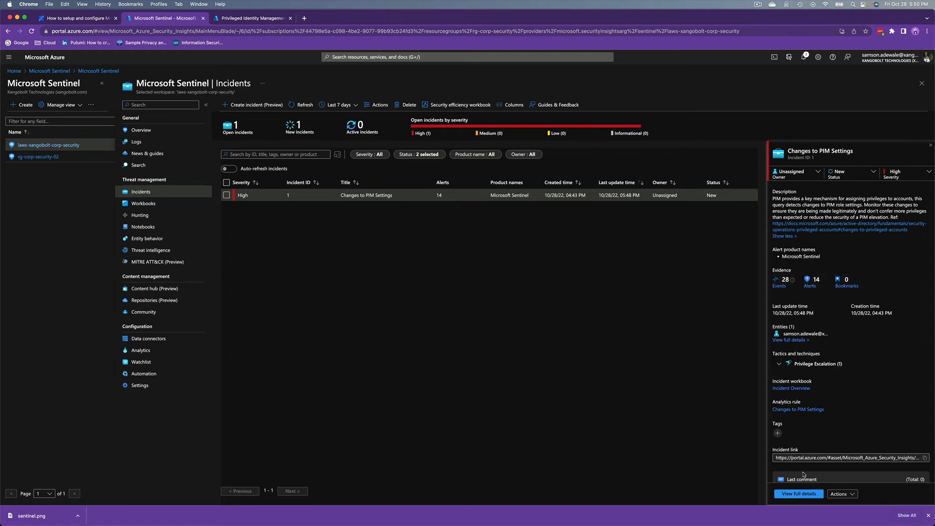
pyautogui.scroll(-2, 804, 475)
pyautogui.click(806, 495)
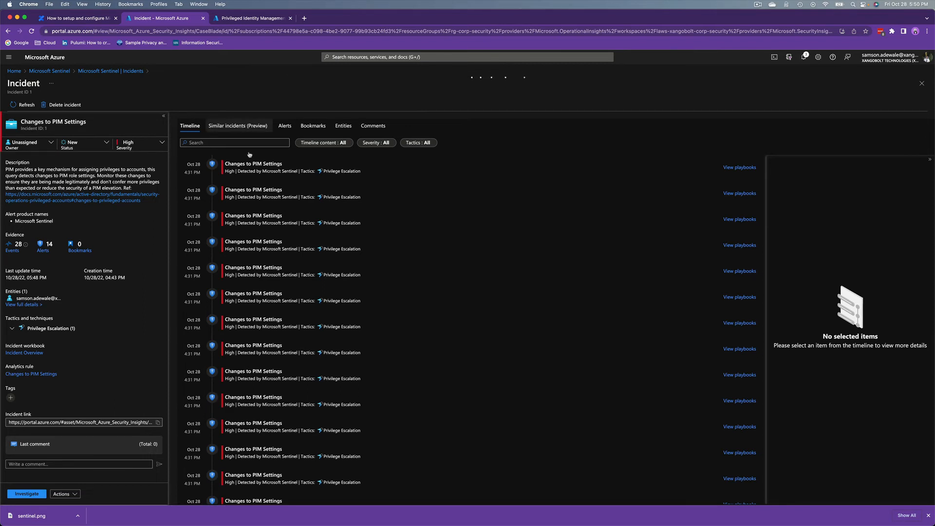
# Go through the incident's timeline, similar incidents and alerts, ending back on the timeline
pyautogui.scroll(-1, 258, 272)
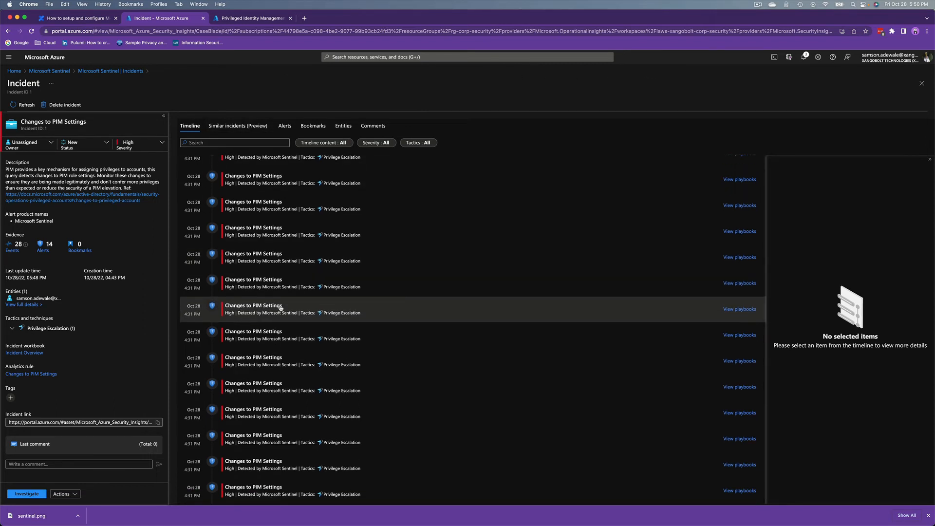
pyautogui.click(236, 130)
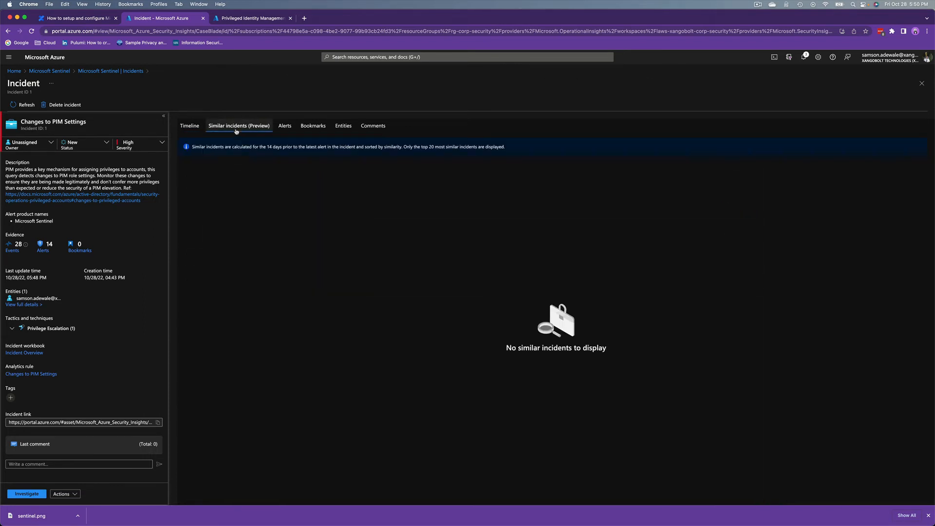
pyautogui.click(287, 127)
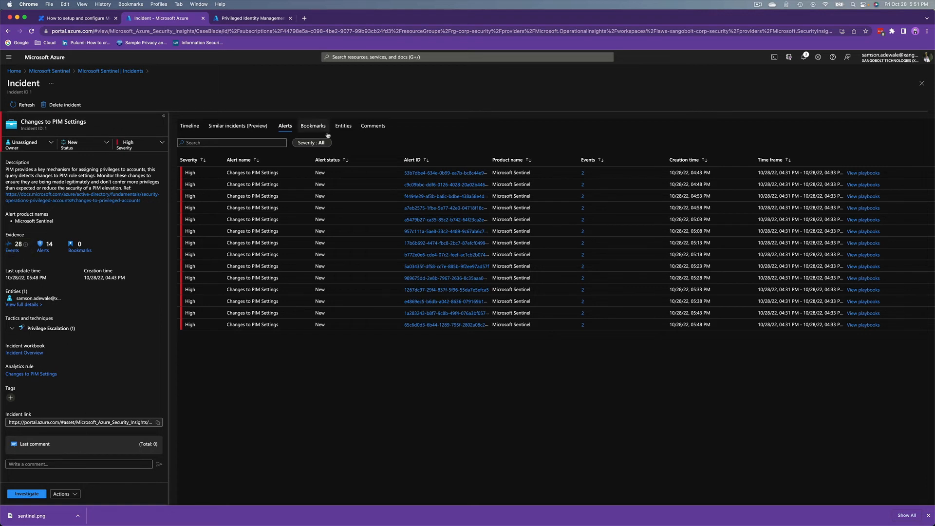
pyautogui.click(195, 129)
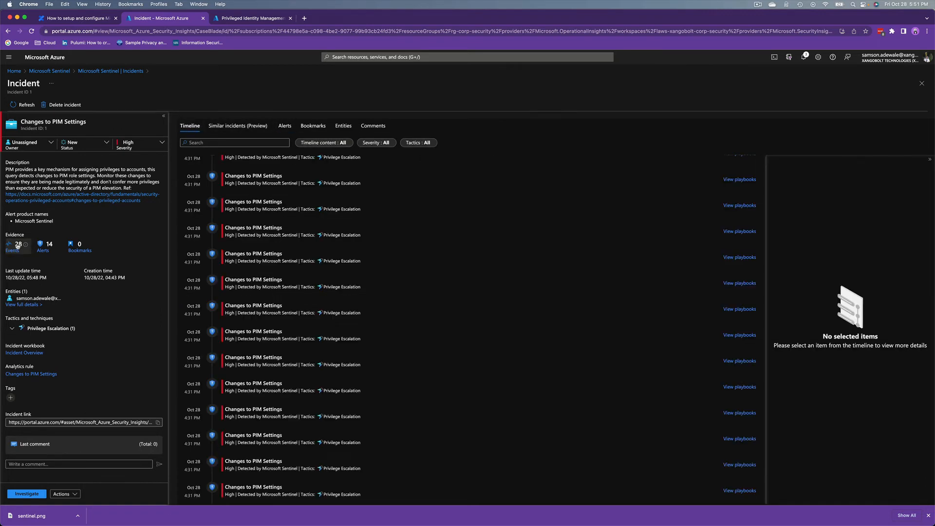
# Open the incident's alerts in Logs and examine the SecurityAlert query and the first result's expanded fields
pyautogui.click(58, 246)
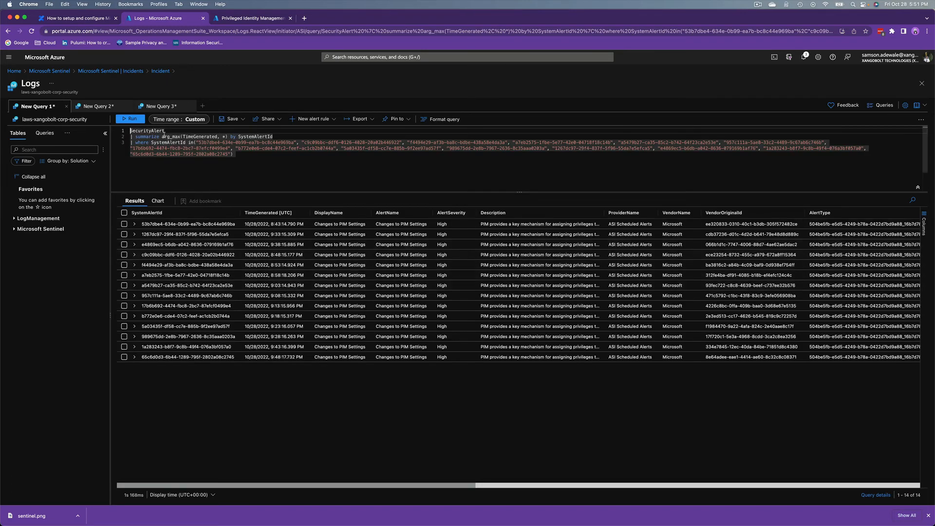
pyautogui.moveTo(245, 159); pyautogui.dragTo(128, 134)
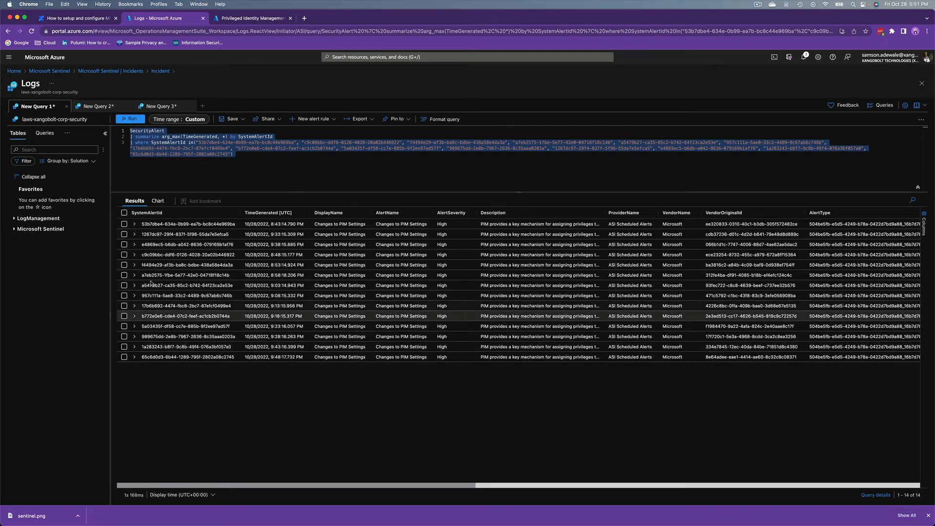
pyautogui.click(134, 224)
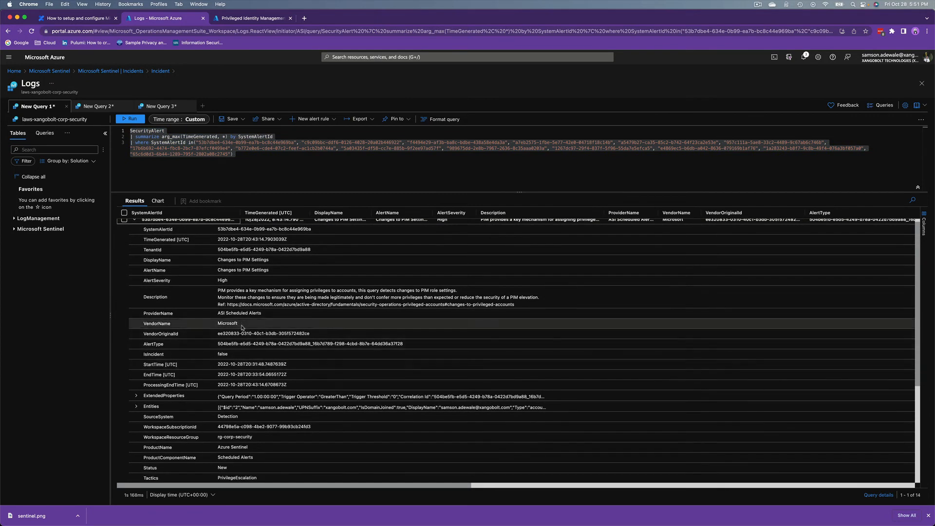
pyautogui.scroll(-2, 263, 397)
pyautogui.scroll(2, 263, 397)
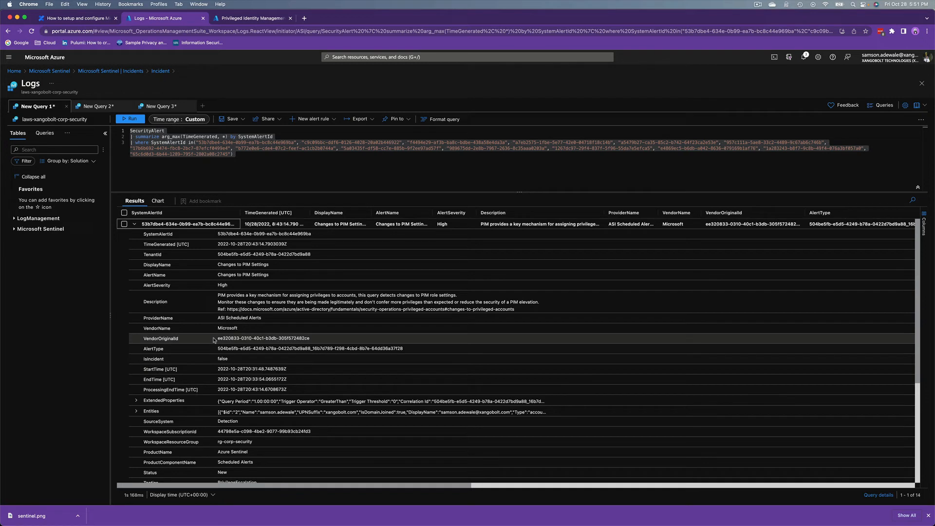
# Return to the incidents list and assign the Changes to PIM Settings incident to yourself
pyautogui.click(127, 72)
pyautogui.press('Return')
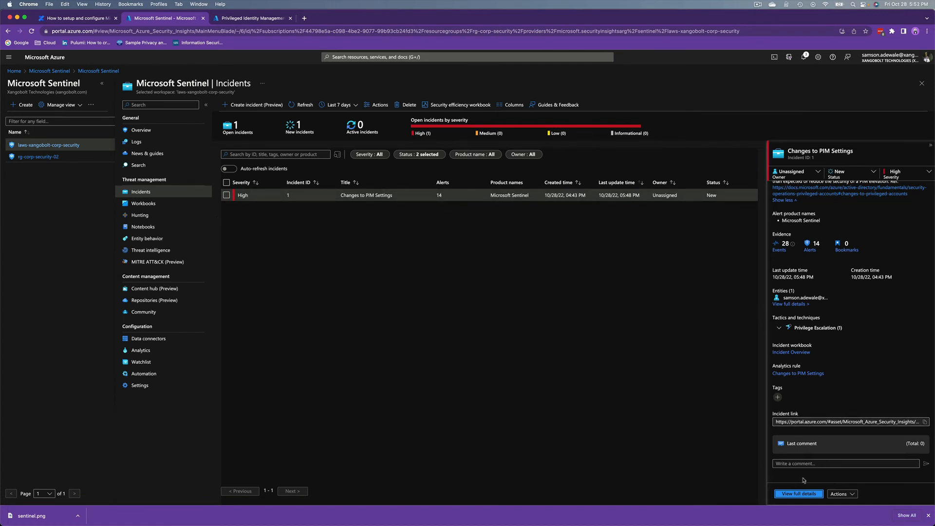
pyautogui.click(816, 464)
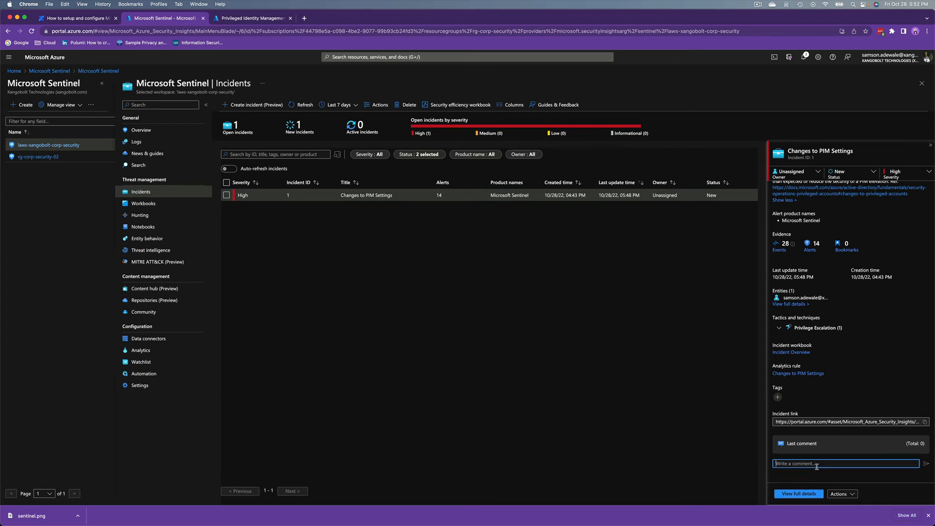
pyautogui.click(816, 172)
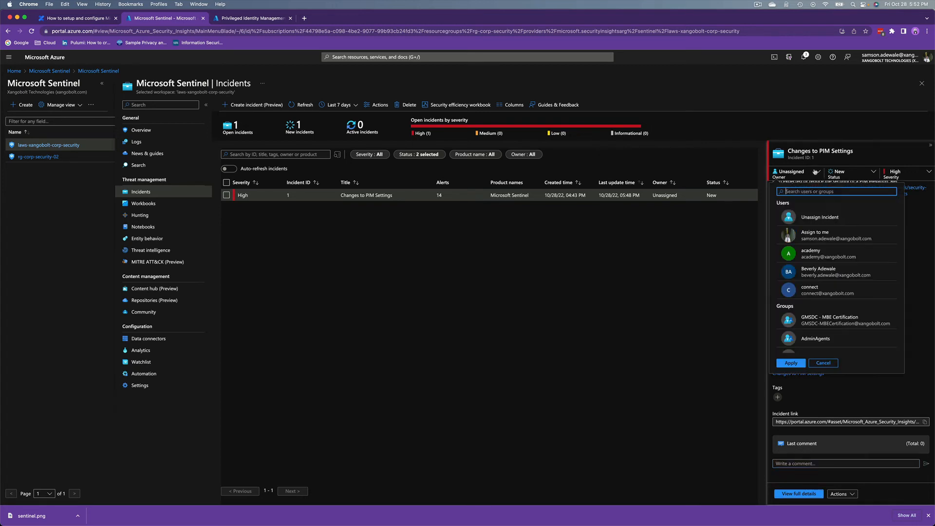
pyautogui.click(812, 236)
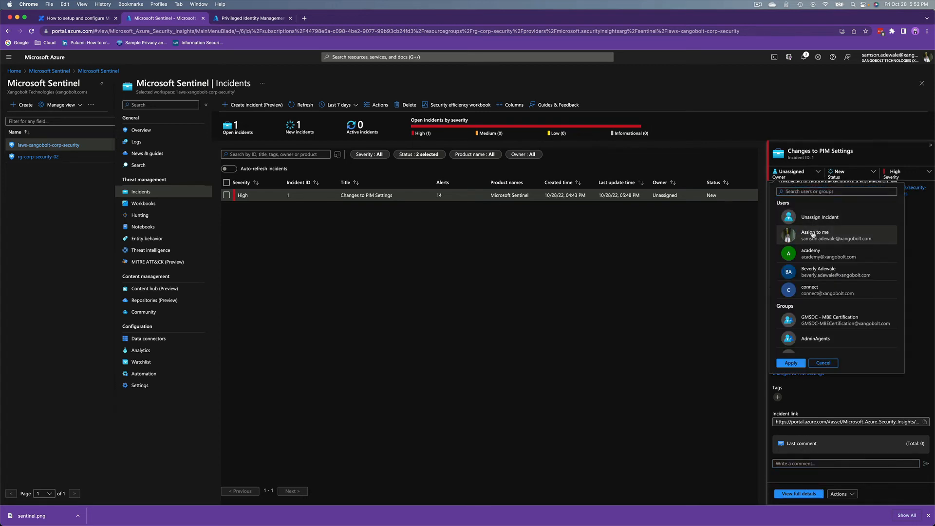
pyautogui.click(790, 363)
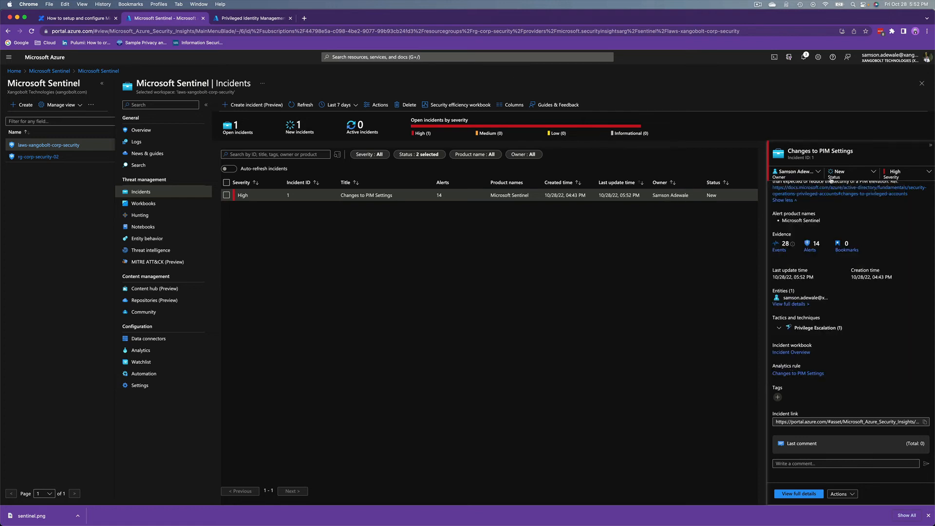
# Set the status of the Changes to PIM Settings incident to Active
pyautogui.click(869, 173)
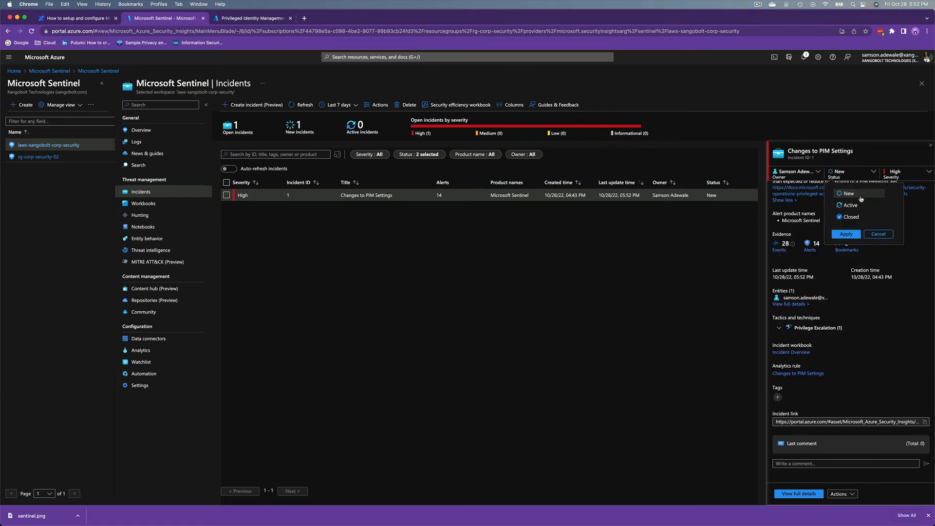
pyautogui.click(857, 206)
pyautogui.click(845, 234)
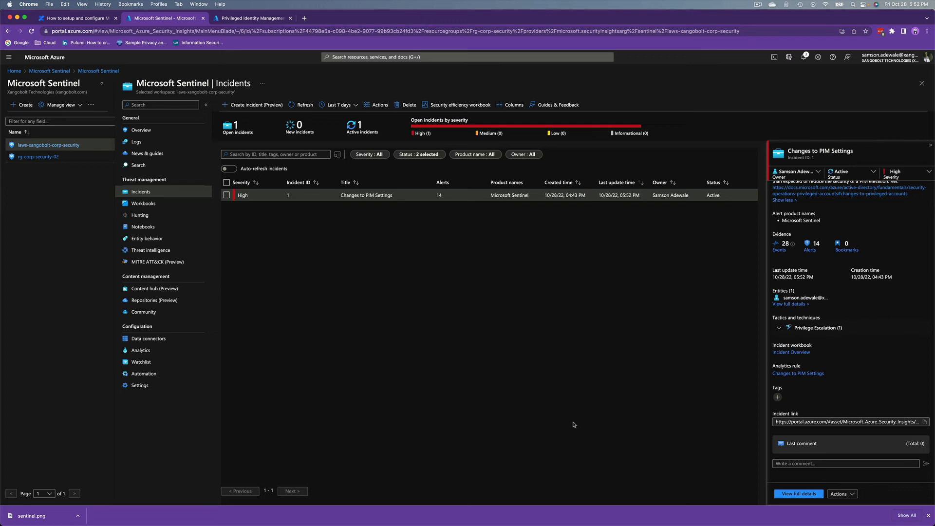
# Save the Azure AD Sign-in logs workbook template to the East US 2 location
pyautogui.click(171, 206)
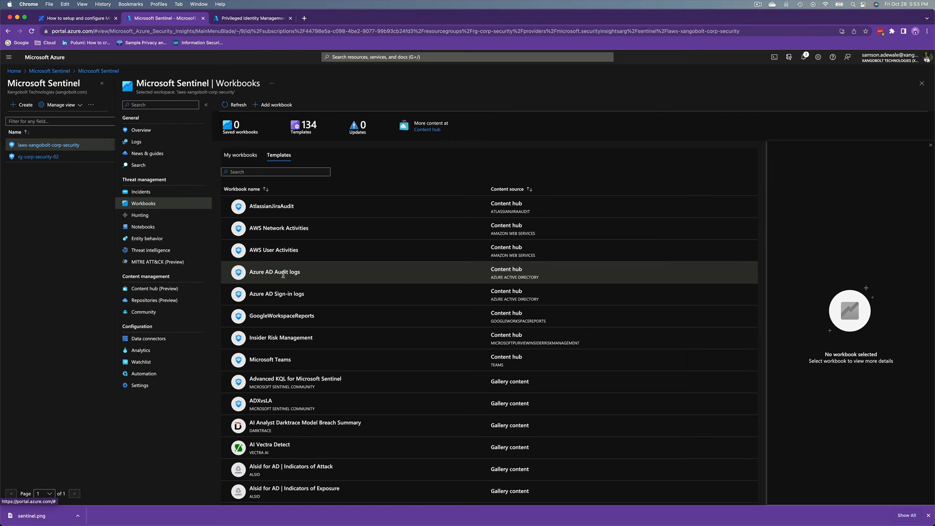
pyautogui.click(284, 295)
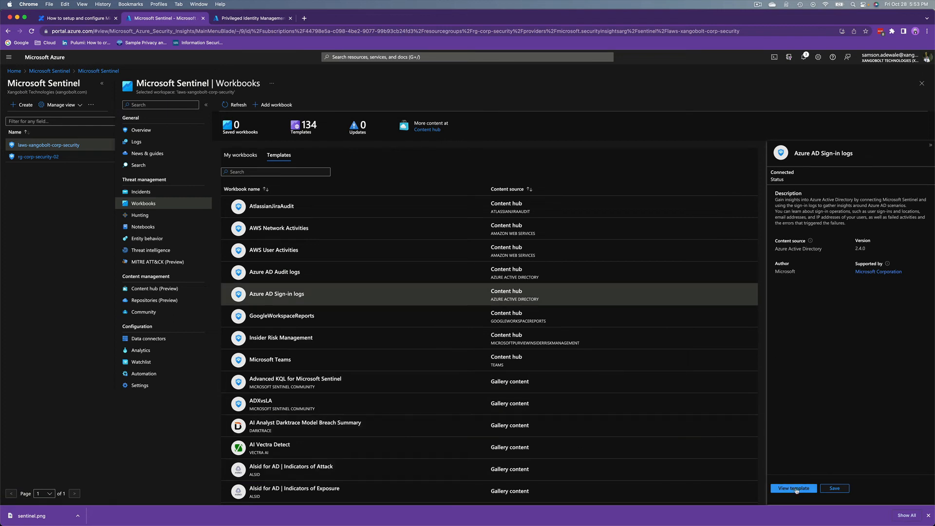
pyautogui.click(833, 490)
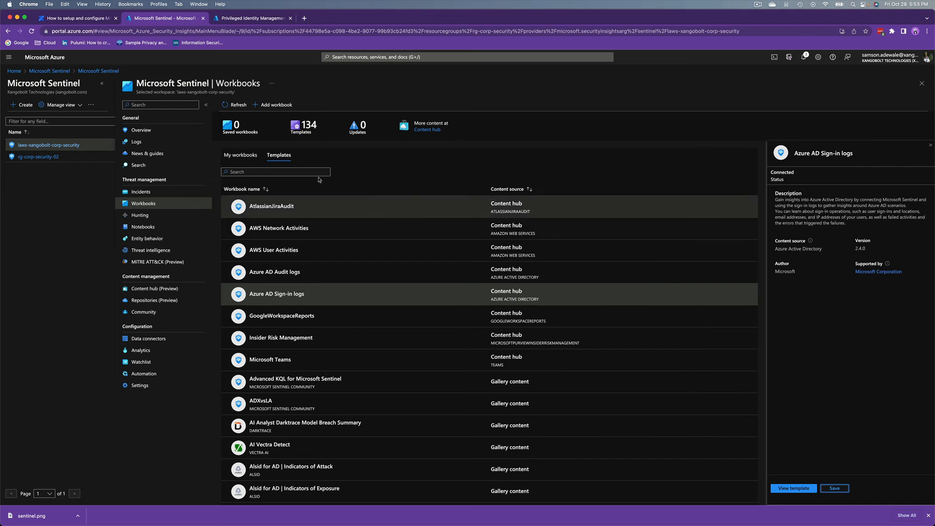
pyautogui.click(240, 155)
pyautogui.click(280, 156)
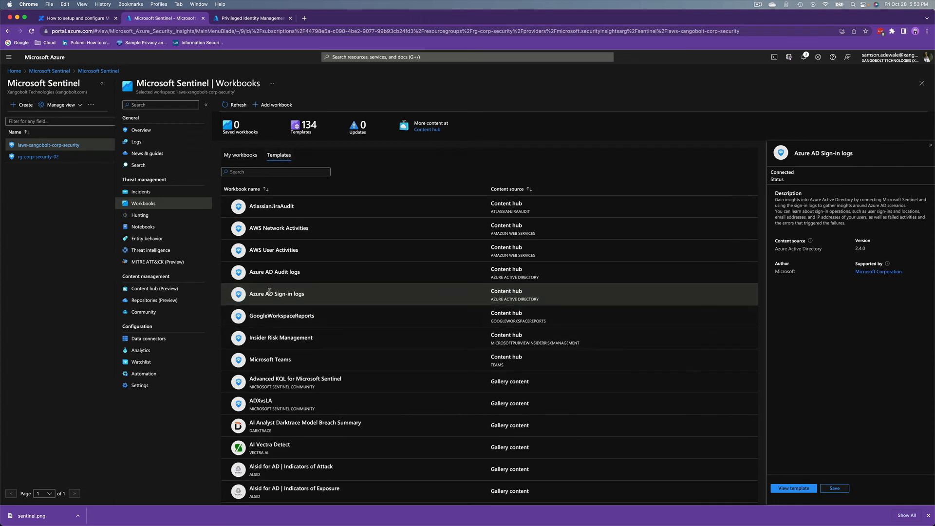
pyautogui.click(830, 489)
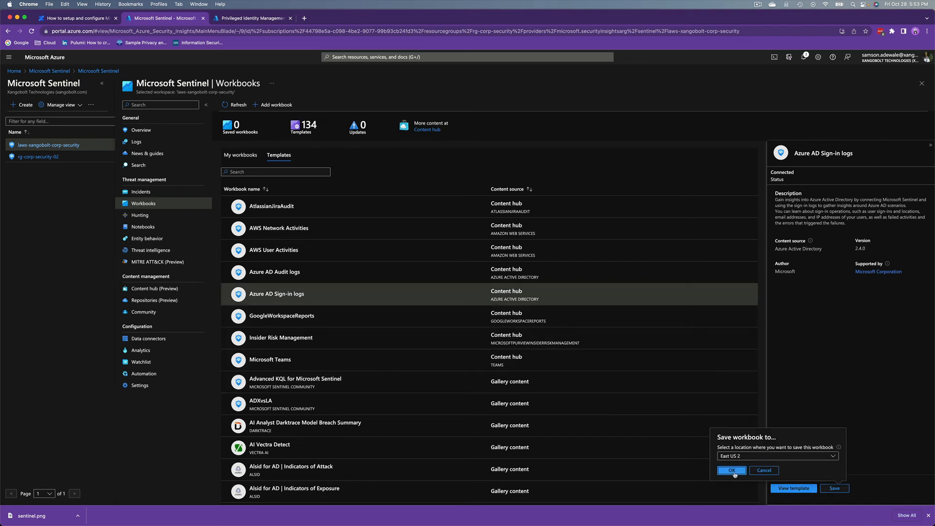
pyautogui.click(732, 470)
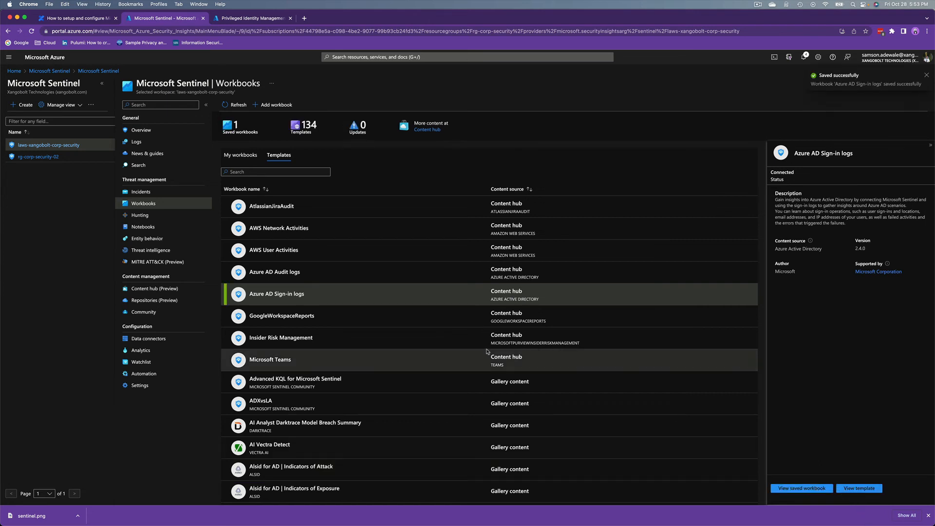
# Open the saved Azure AD Sign-in logs workbook and set its time range to Last 48 hours
pyautogui.click(816, 489)
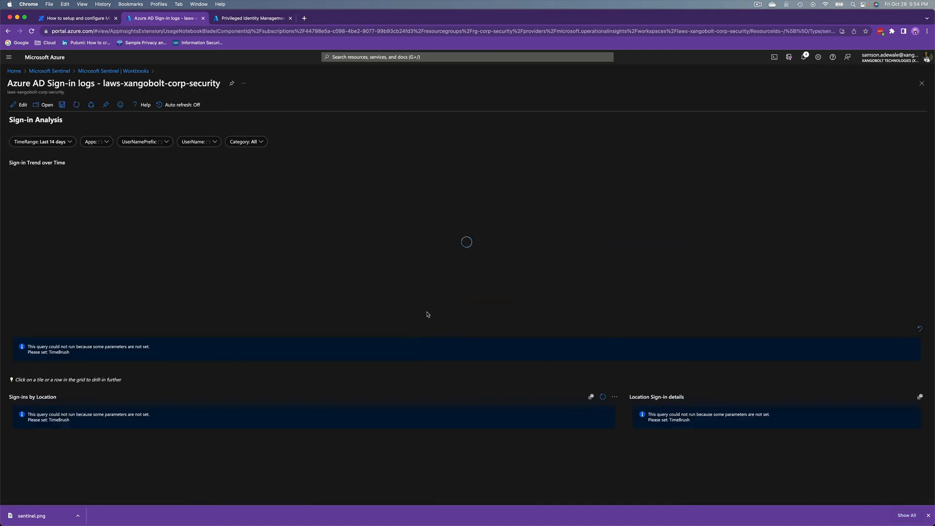
pyautogui.click(67, 142)
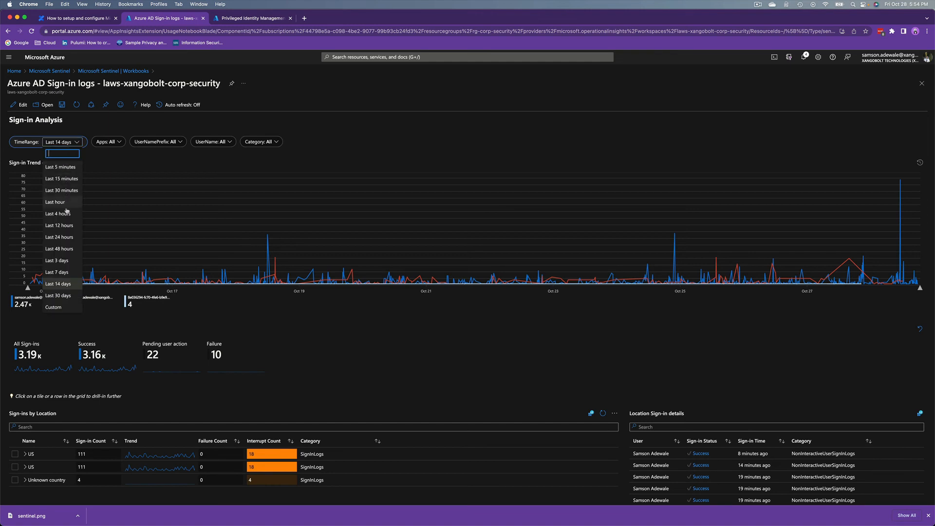
pyautogui.click(65, 249)
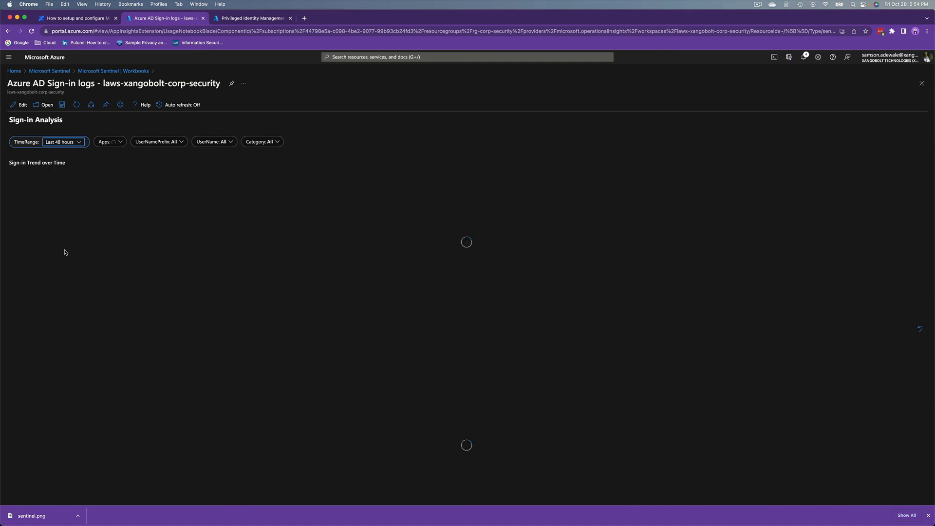
# Examine the workbook's app, user name prefix, user name and category filter options, the sign-in trend and the location details
pyautogui.click(120, 143)
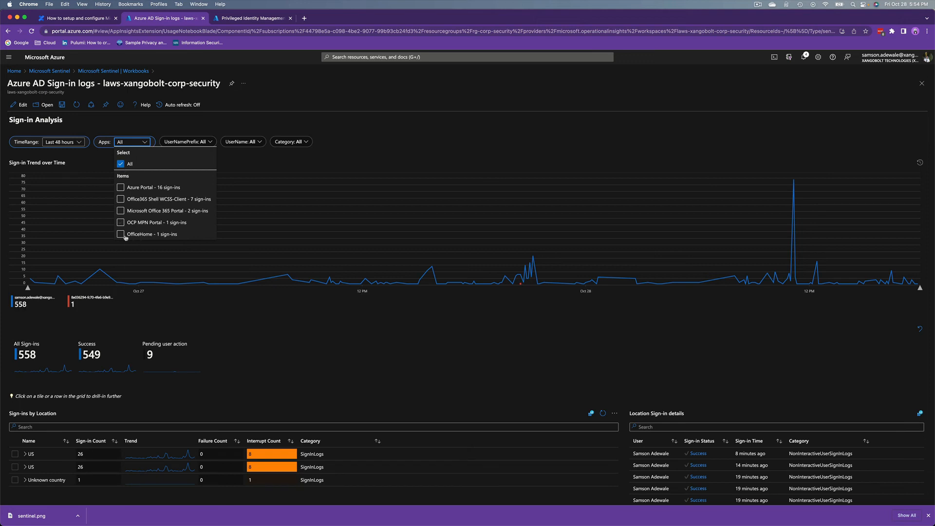
pyautogui.click(314, 158)
pyautogui.click(205, 140)
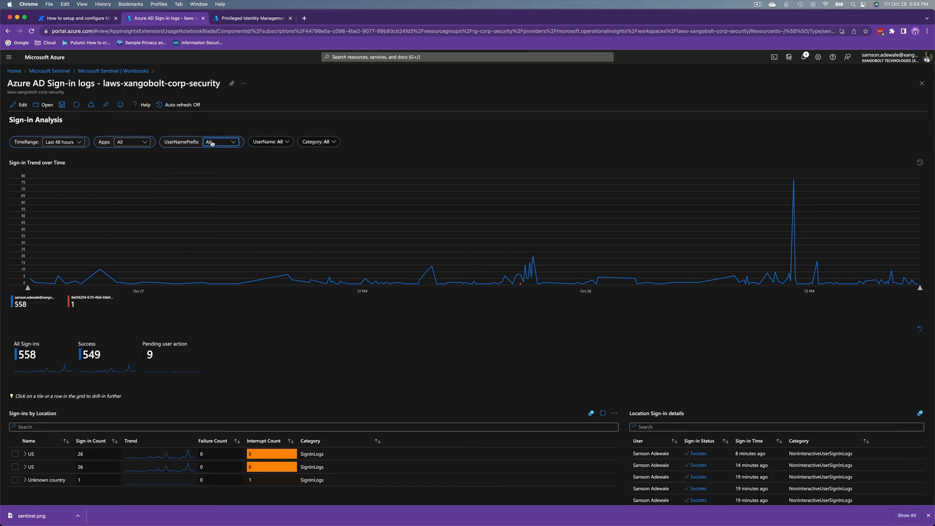
pyautogui.click(269, 144)
pyautogui.click(314, 142)
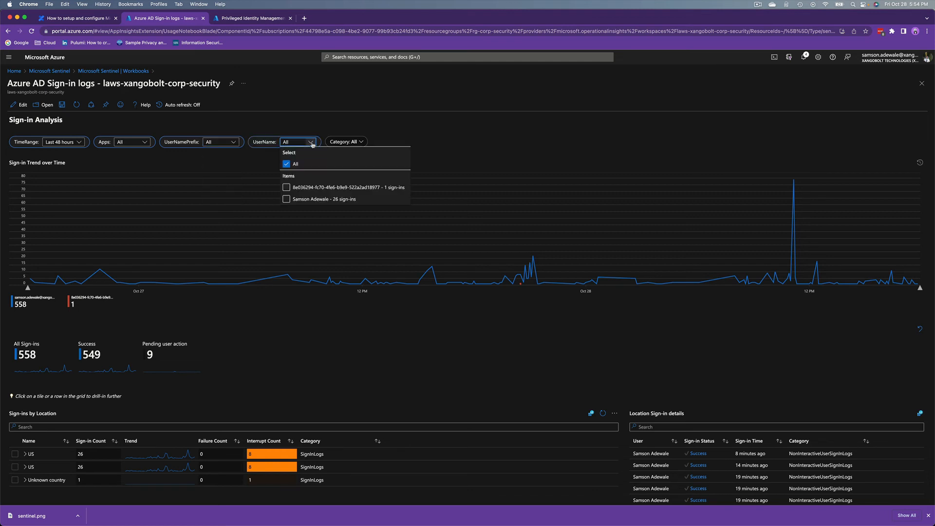
pyautogui.click(355, 142)
pyautogui.click(356, 142)
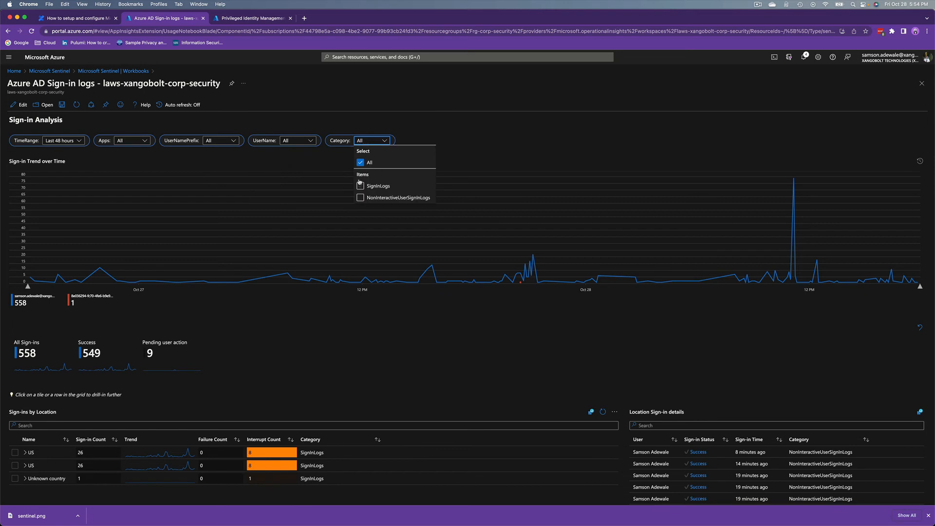
pyautogui.click(458, 146)
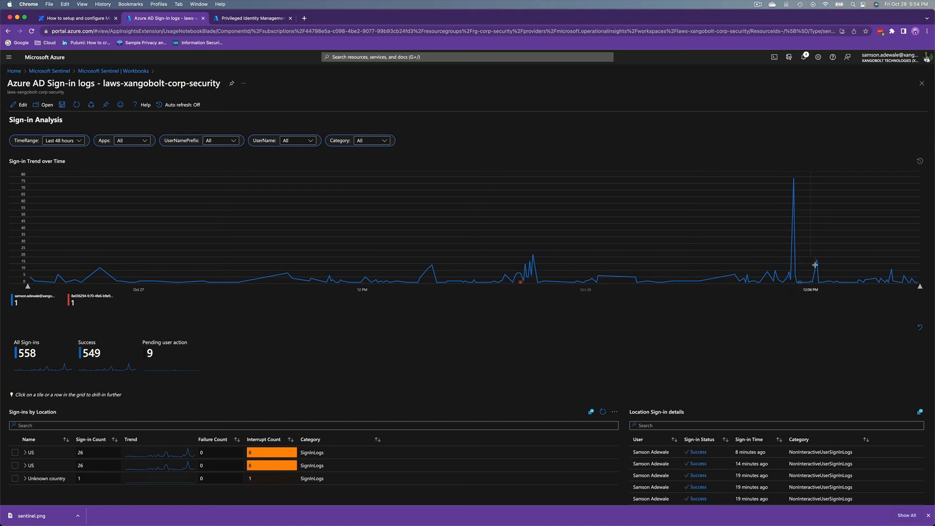
pyautogui.scroll(-2, 56, 317)
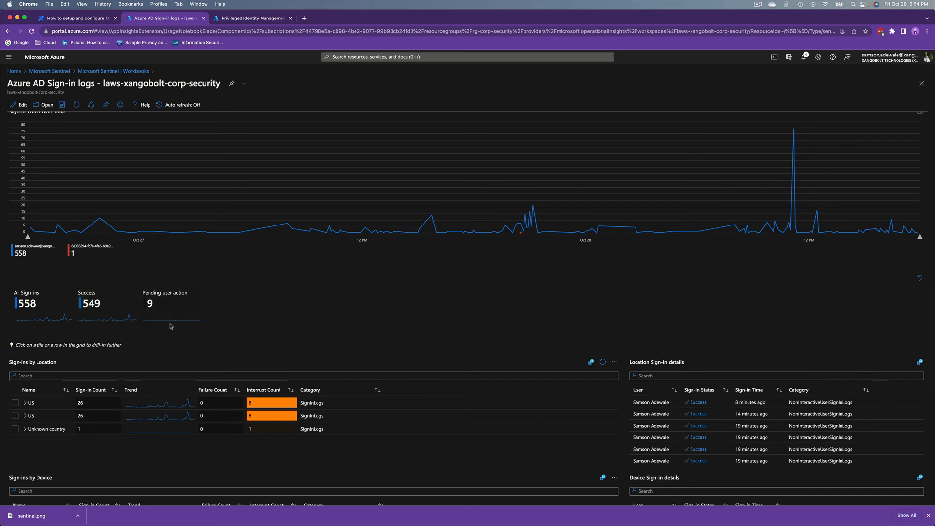
# Examine the workbook's sign-ins by device, including the MacOs breakdown, and its Conditional Access and Troubleshooting Sign-ins sections
pyautogui.scroll(-5, 193, 317)
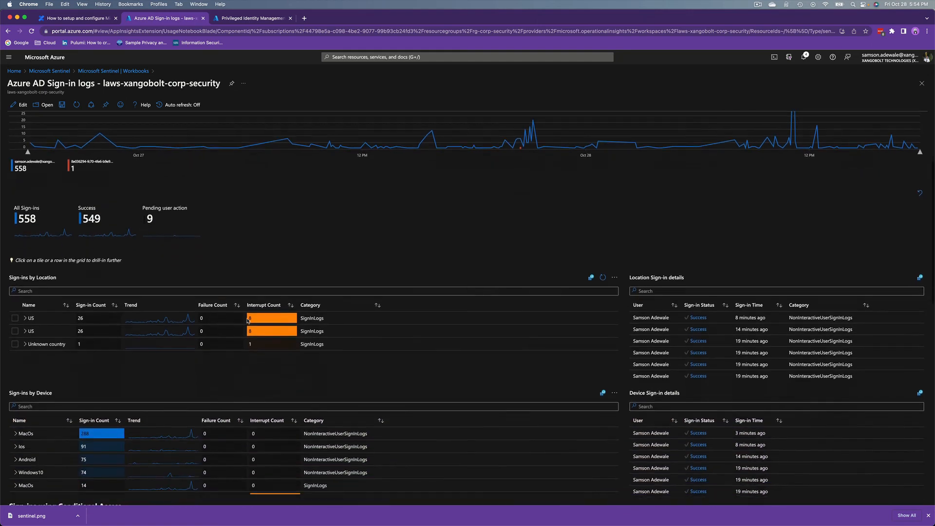
pyautogui.click(15, 327)
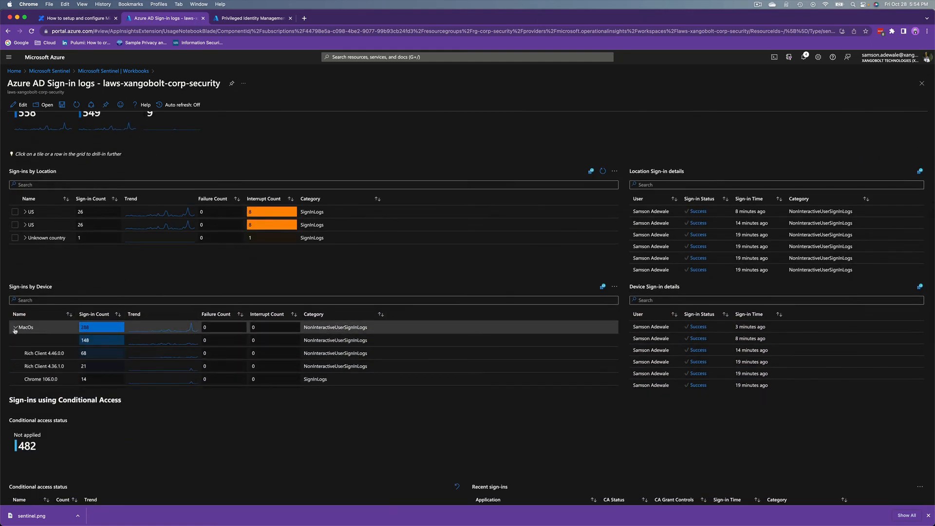
pyautogui.click(15, 328)
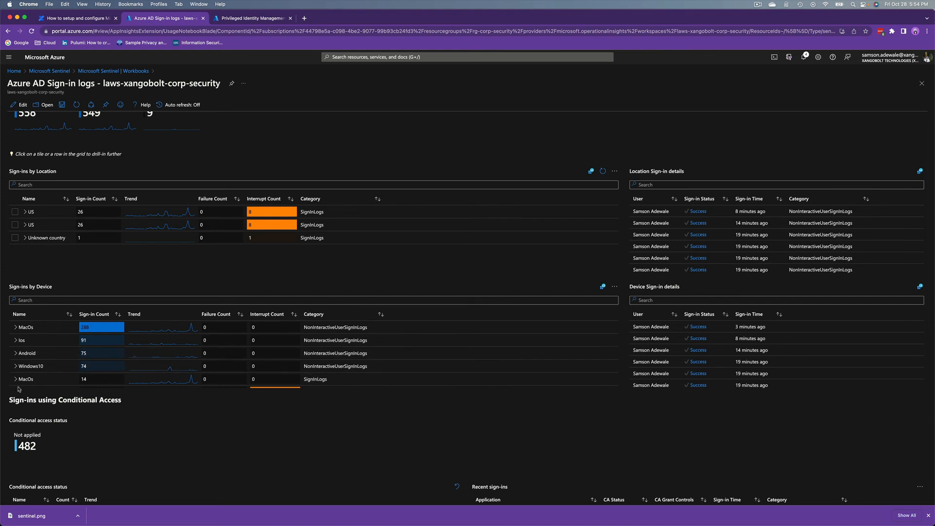
pyautogui.scroll(-2, 34, 382)
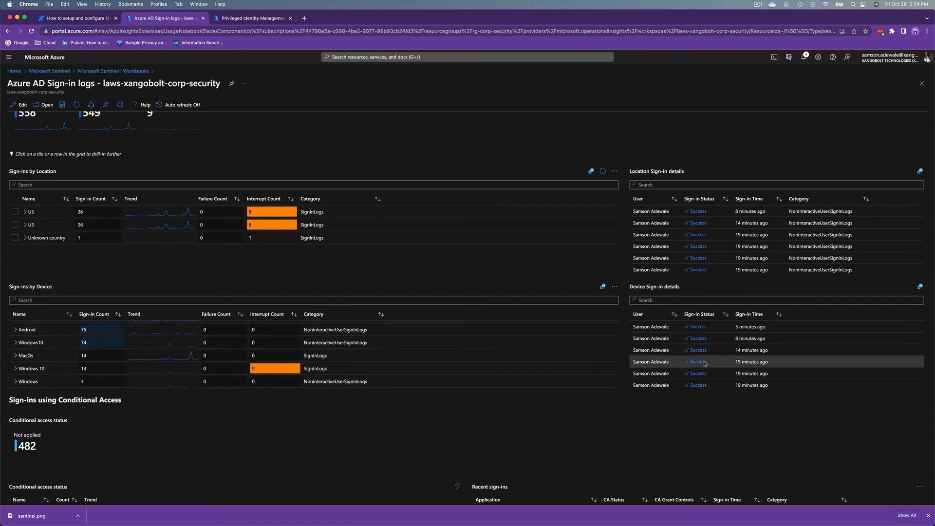
pyautogui.scroll(-3, 683, 370)
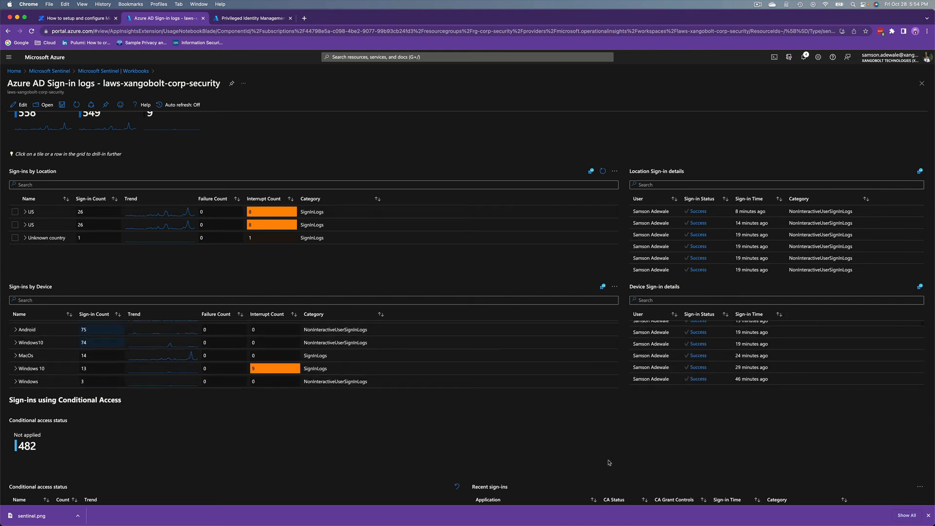
pyautogui.scroll(-5, 609, 462)
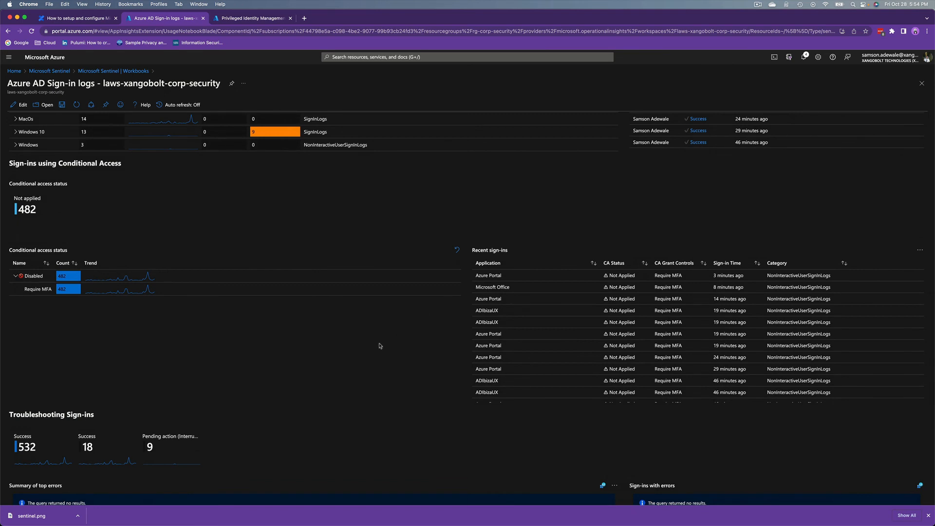
pyautogui.scroll(-3, 168, 370)
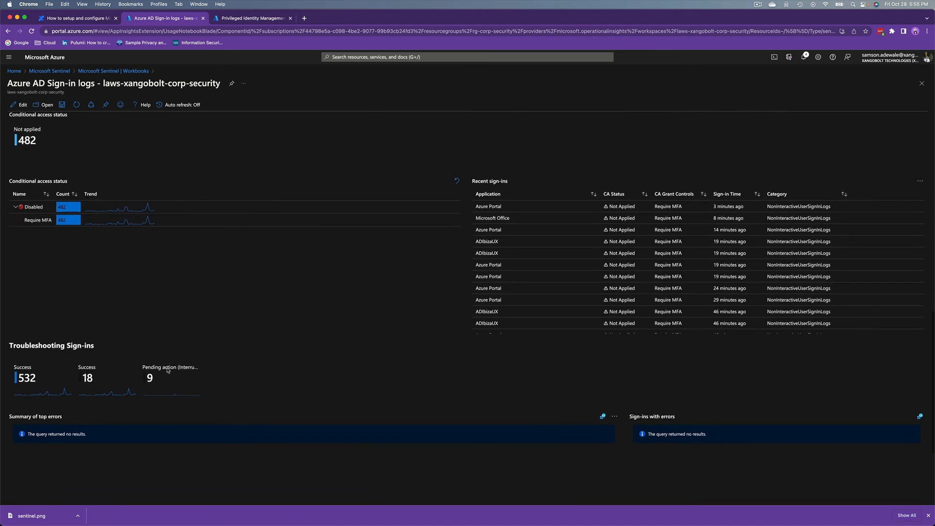
pyautogui.scroll(-1, 168, 370)
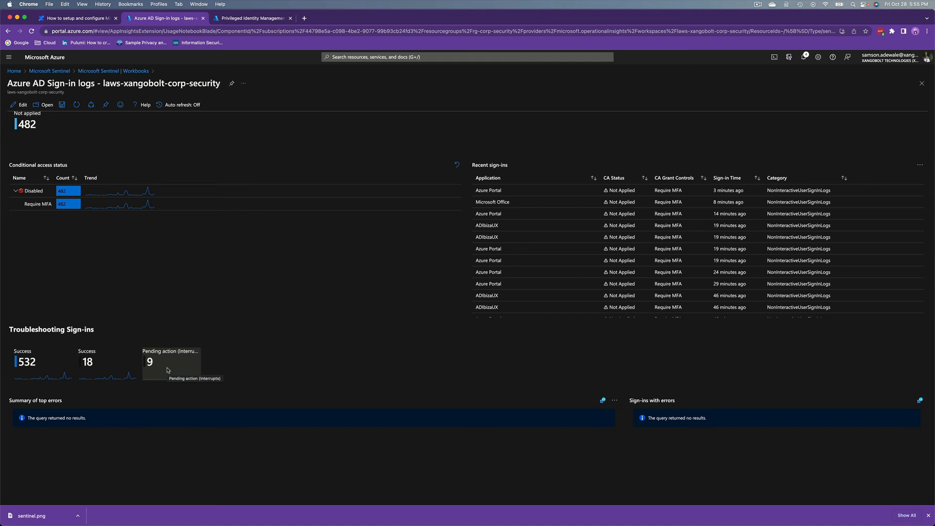
pyautogui.scroll(-5, 204, 400)
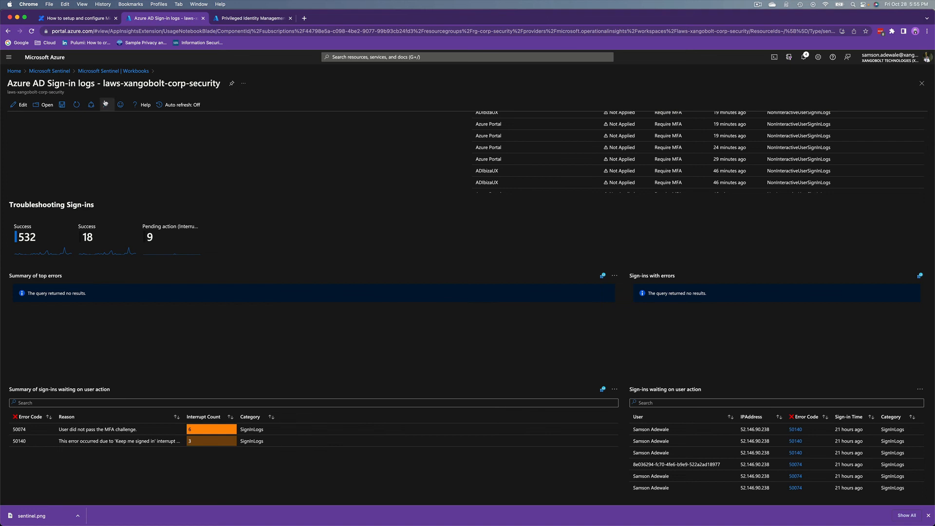
# Leave the sign-in logs workbook and view the workspace's automation rules in Microsoft Sentinel
pyautogui.click(113, 71)
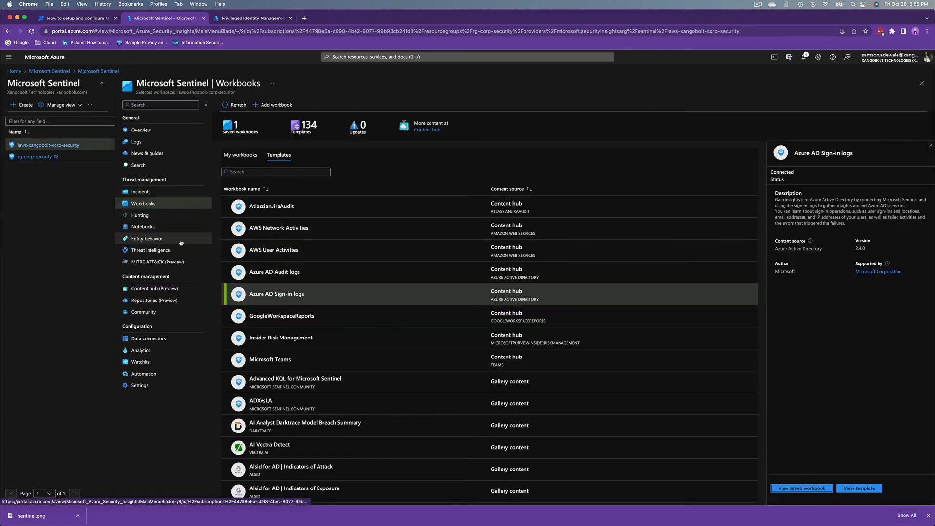
pyautogui.scroll(-1, 267, 395)
pyautogui.scroll(1, 267, 395)
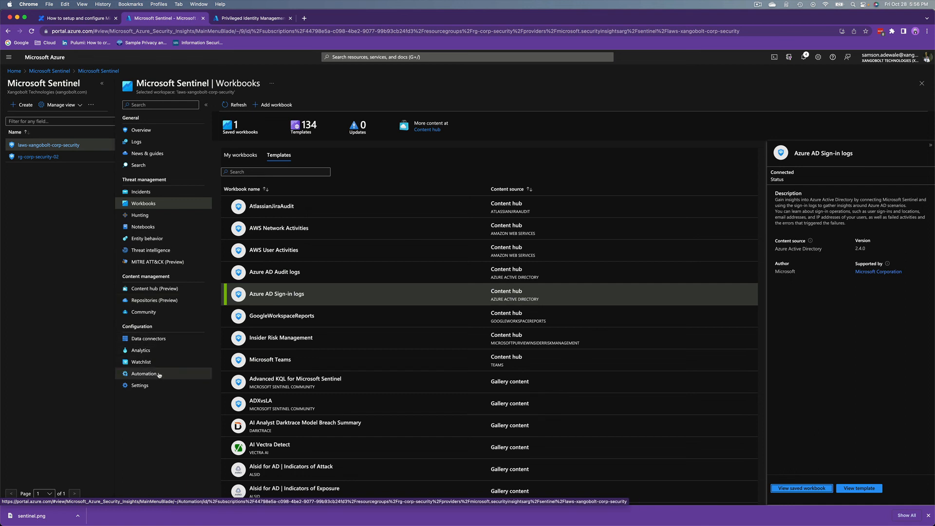
pyautogui.click(144, 373)
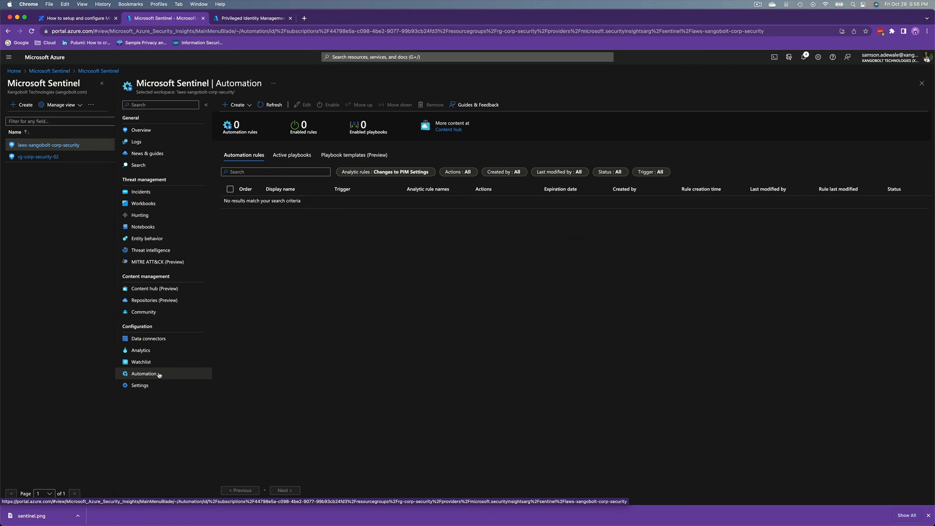
# Look through Sentinel's Repositories, Threat intelligence, Entity behavior and Notebooks pages, dismissing the offer to enable UEBA
pyautogui.click(166, 301)
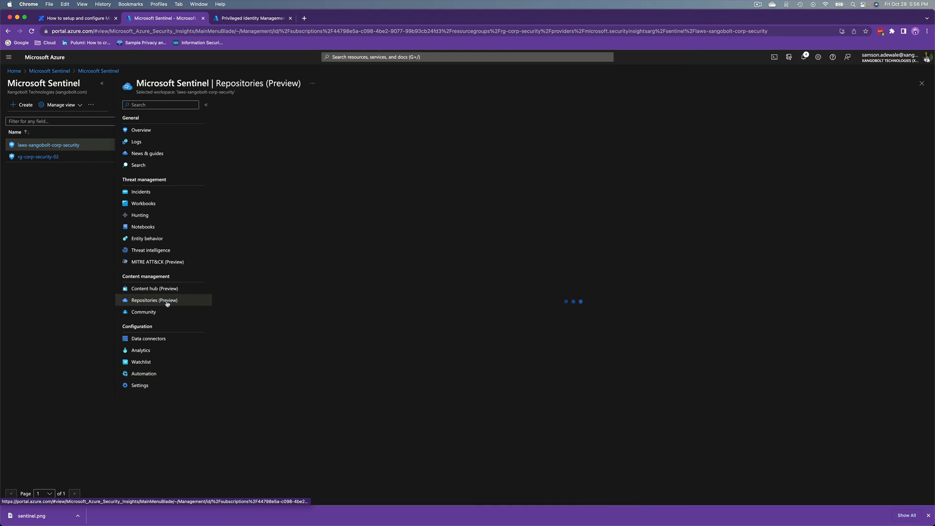
pyautogui.click(160, 253)
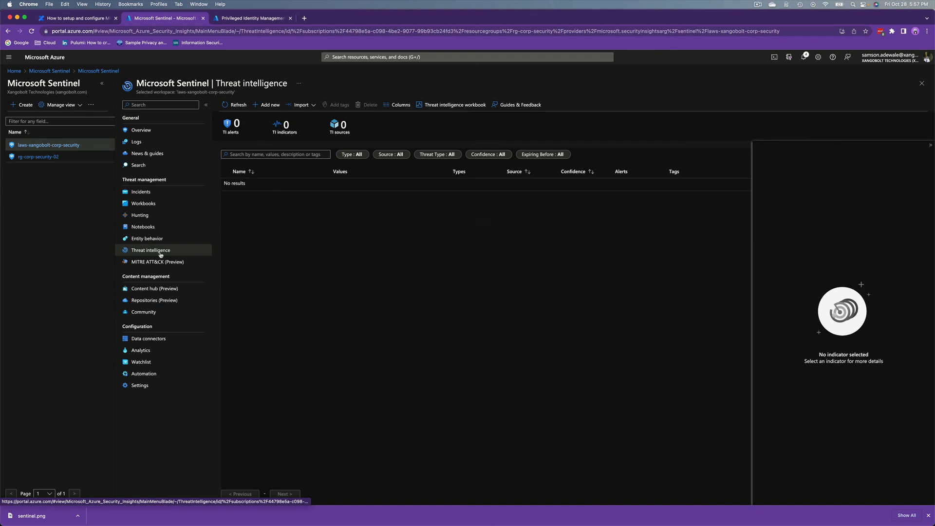
pyautogui.click(166, 243)
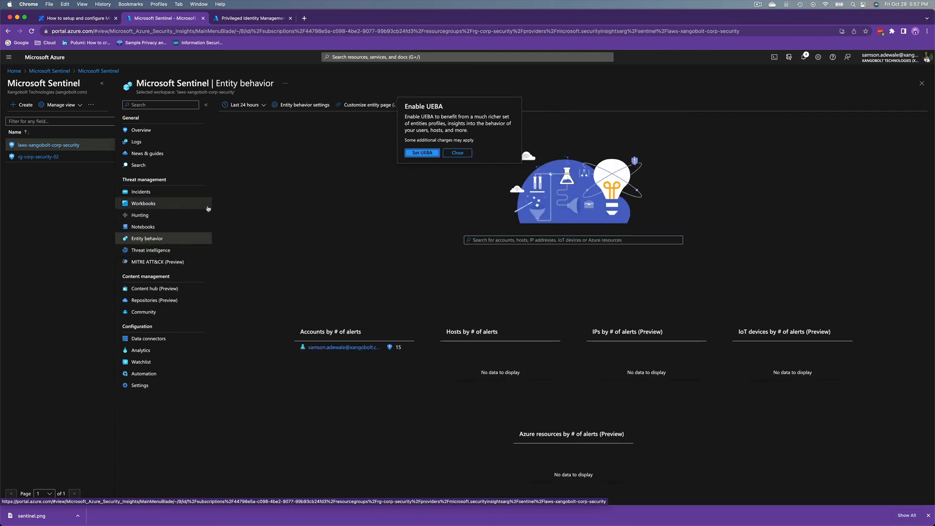
pyautogui.click(455, 153)
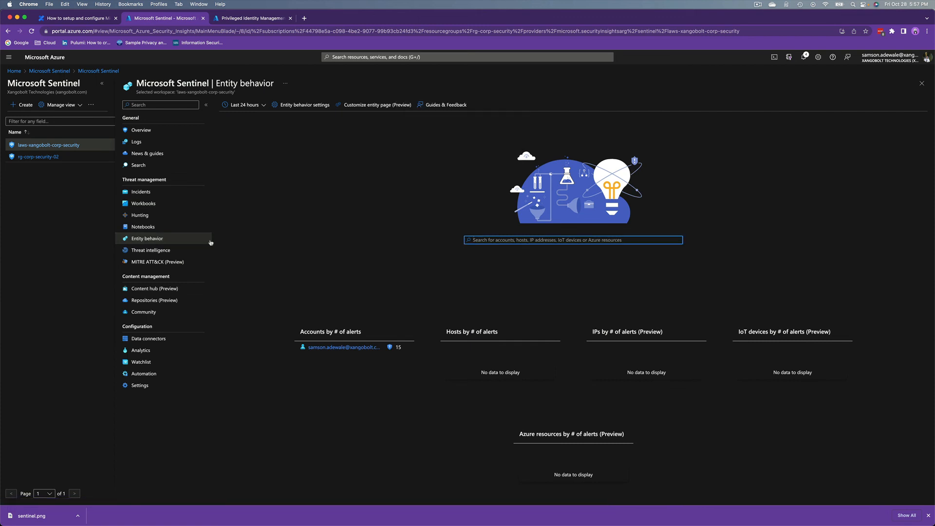
pyautogui.click(170, 231)
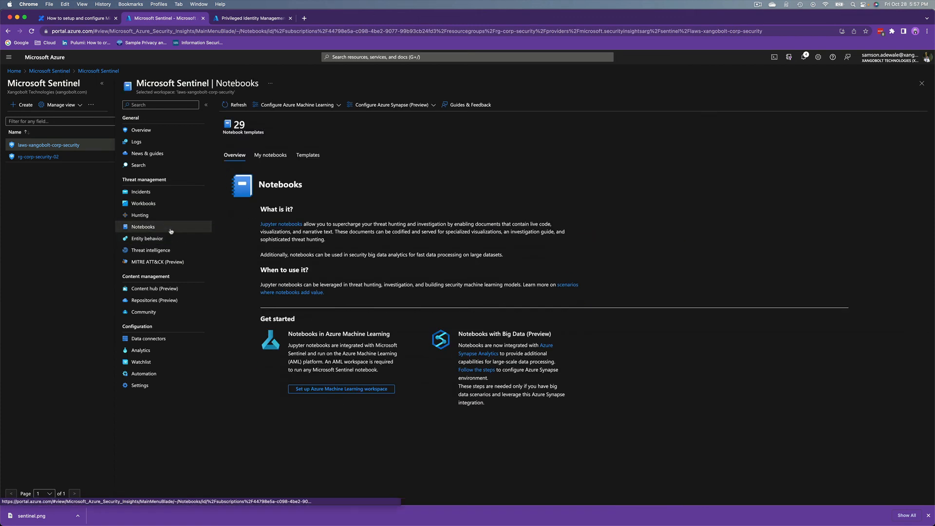